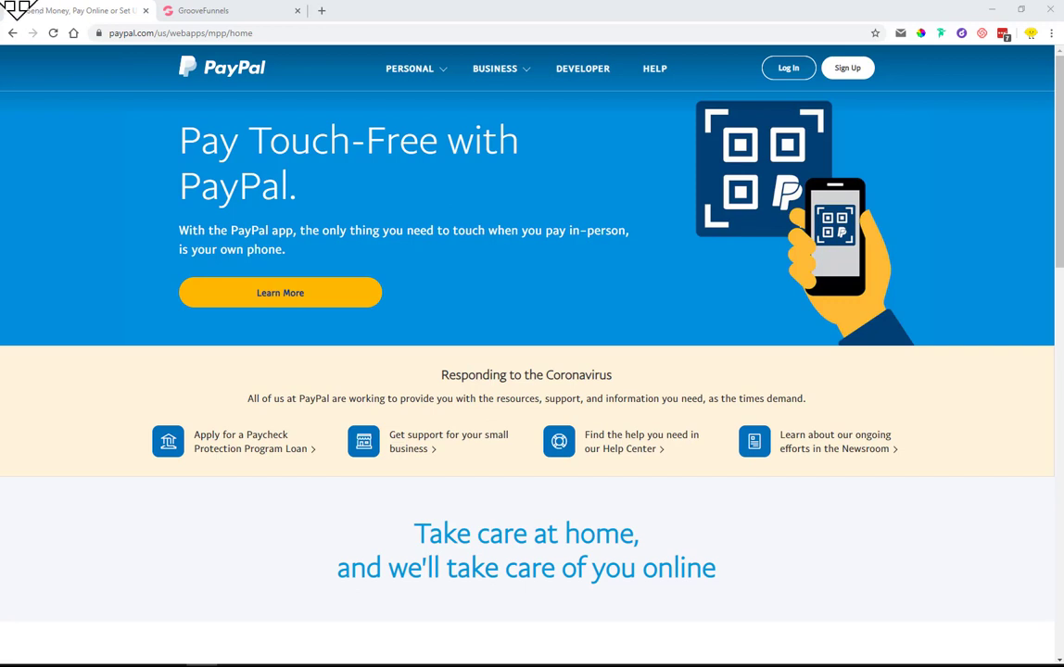
Log in to PayPal with the prefilled personal account by entering the account password
left_click(789, 70)
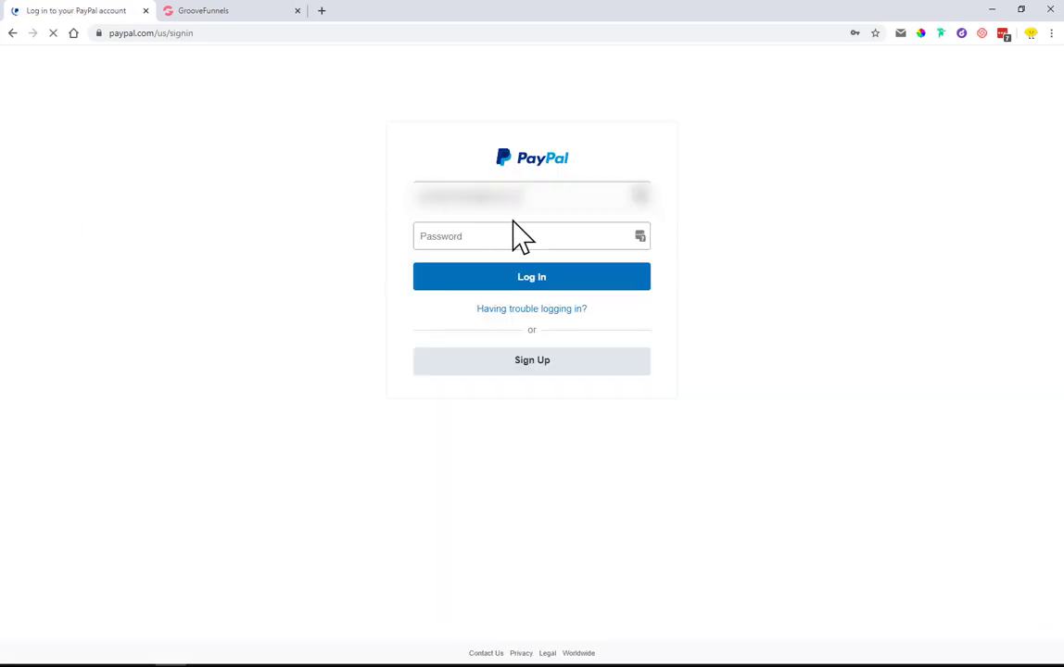
left_click(565, 240)
key("ctrl+v")
left_click(580, 276)
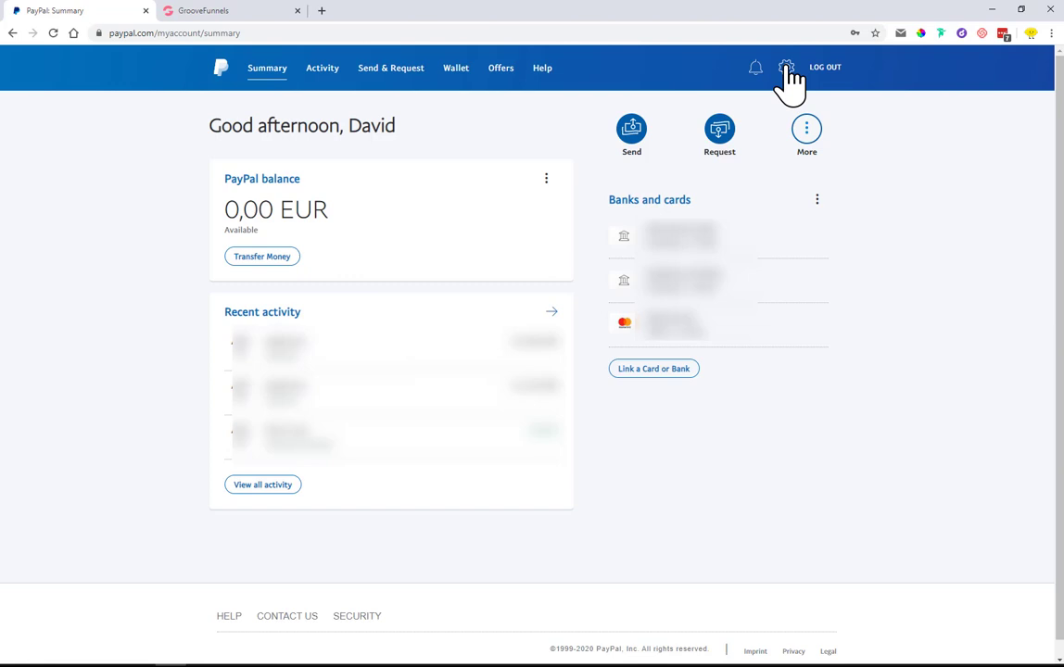
Open the Business account upgrade options from the account settings, decline them, and log out of the personal account
left_click(786, 68)
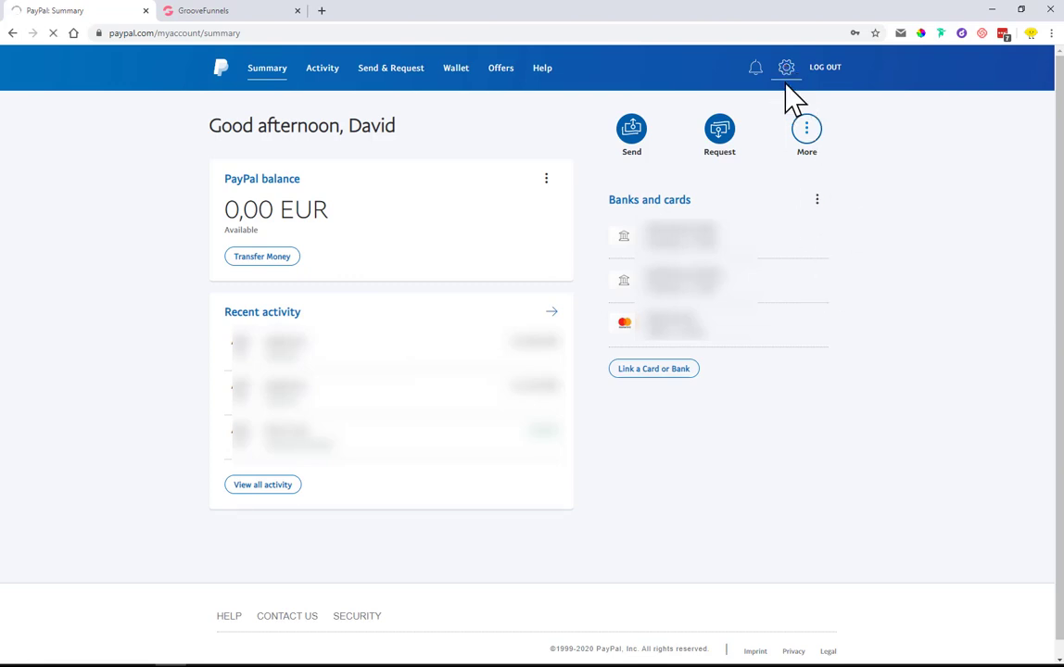
scroll(129, 223, "down", 1)
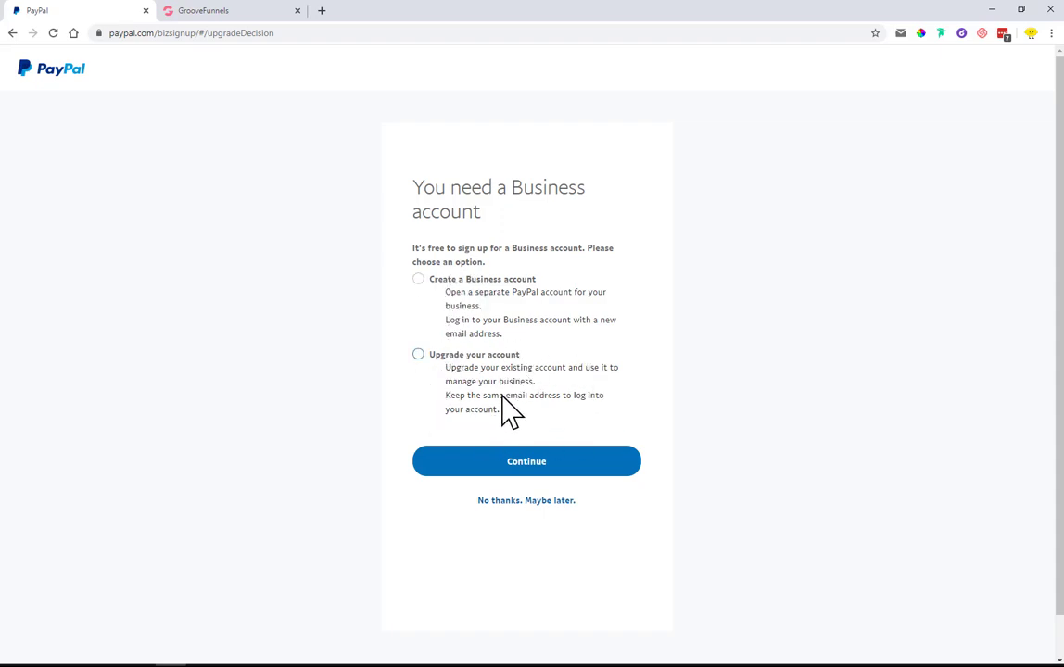
left_click(522, 502)
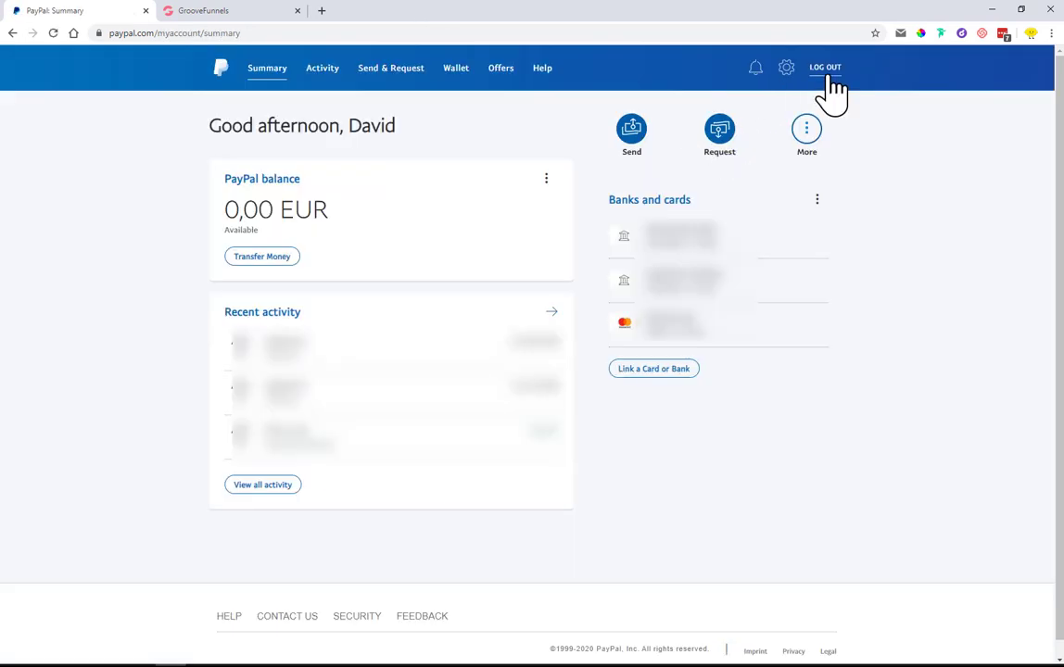
left_click(825, 68)
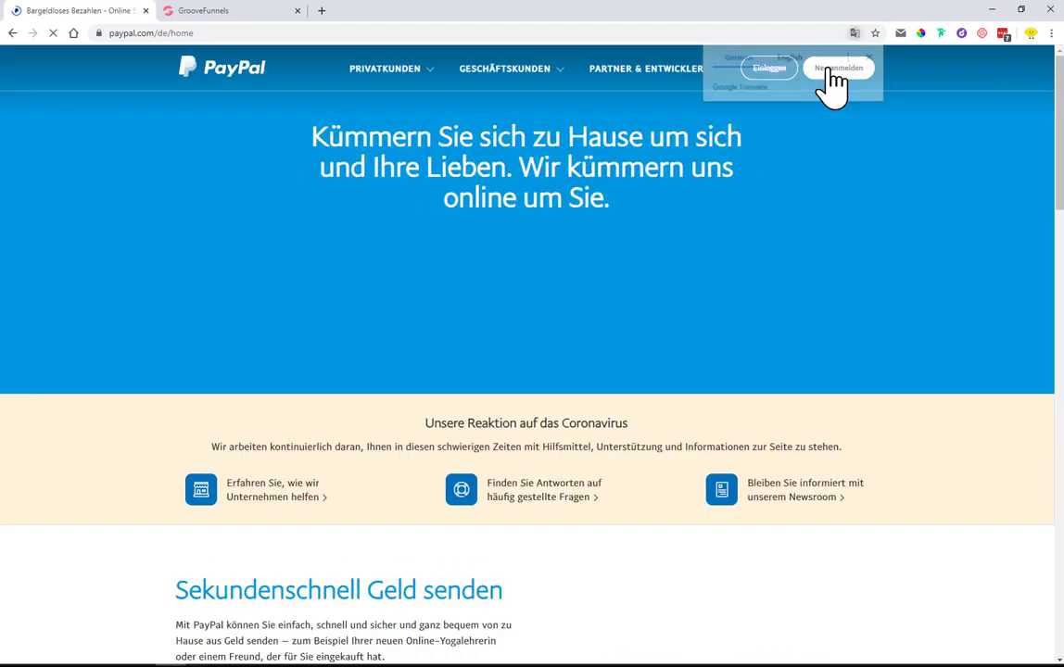
Dismiss the translation prompt and log in to PayPal with the business account's saved e-mail and password
left_click(871, 57)
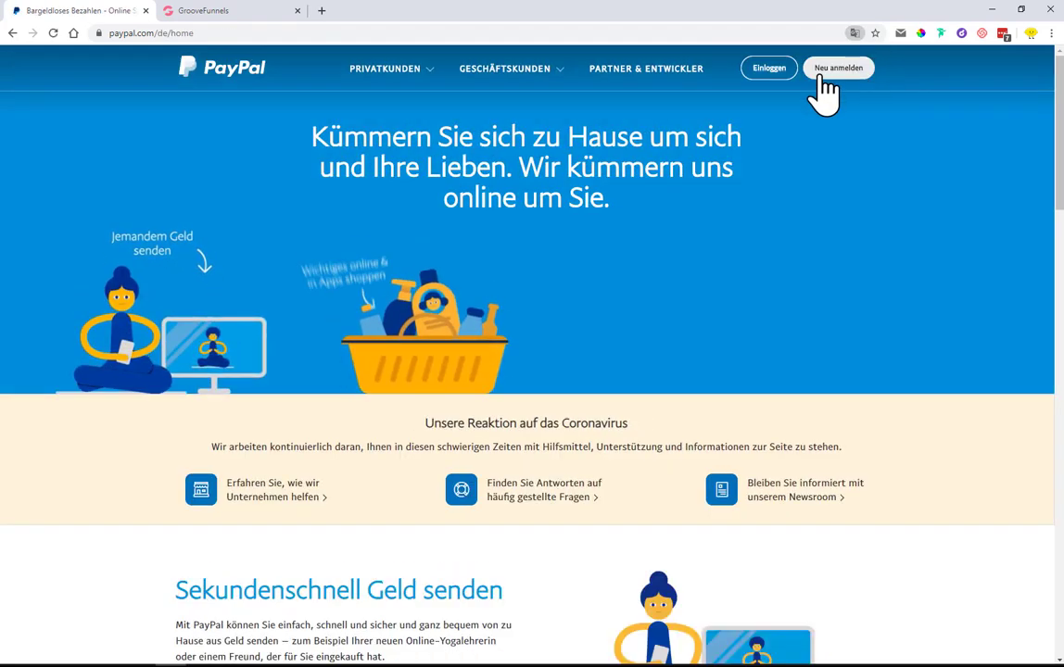
left_click(774, 68)
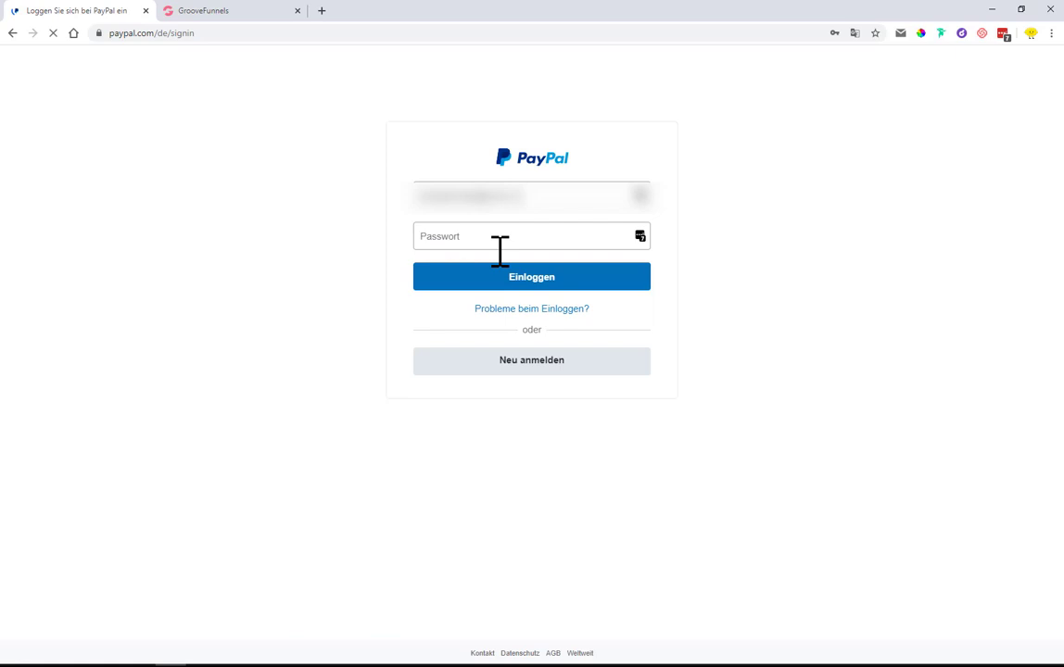
left_click(638, 209)
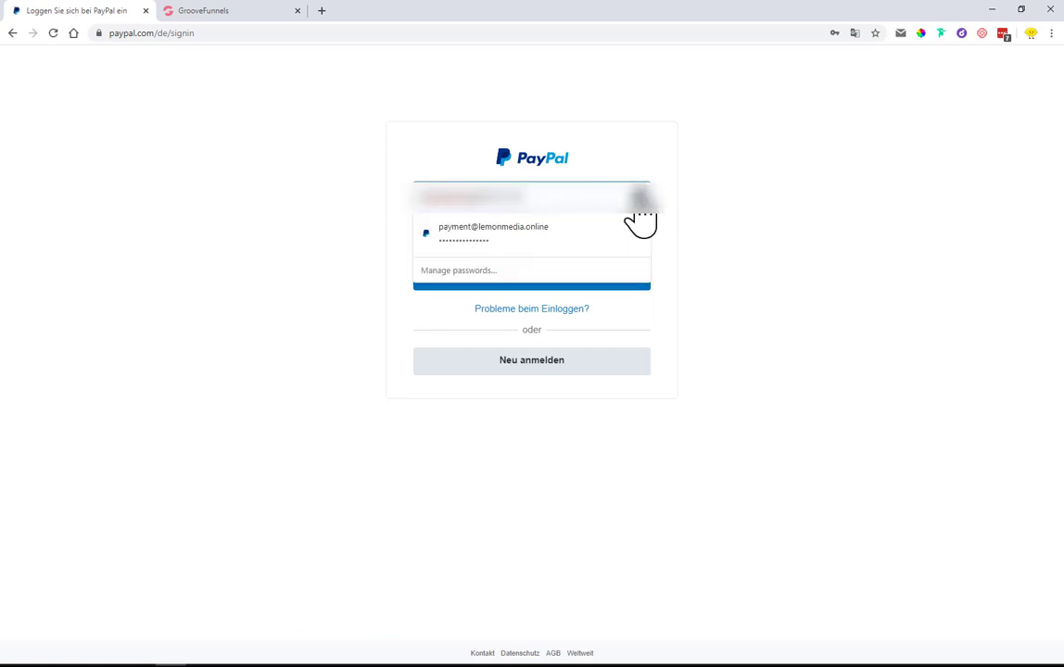
left_click(536, 234)
left_click(384, 330)
left_click(471, 278)
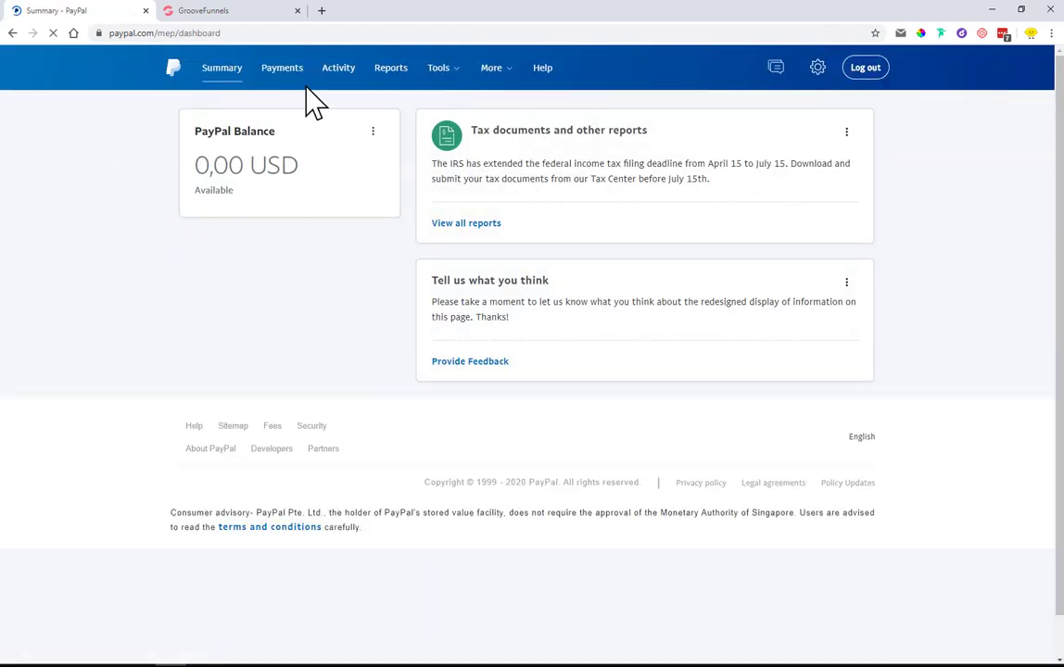
mouse_move(443, 79)
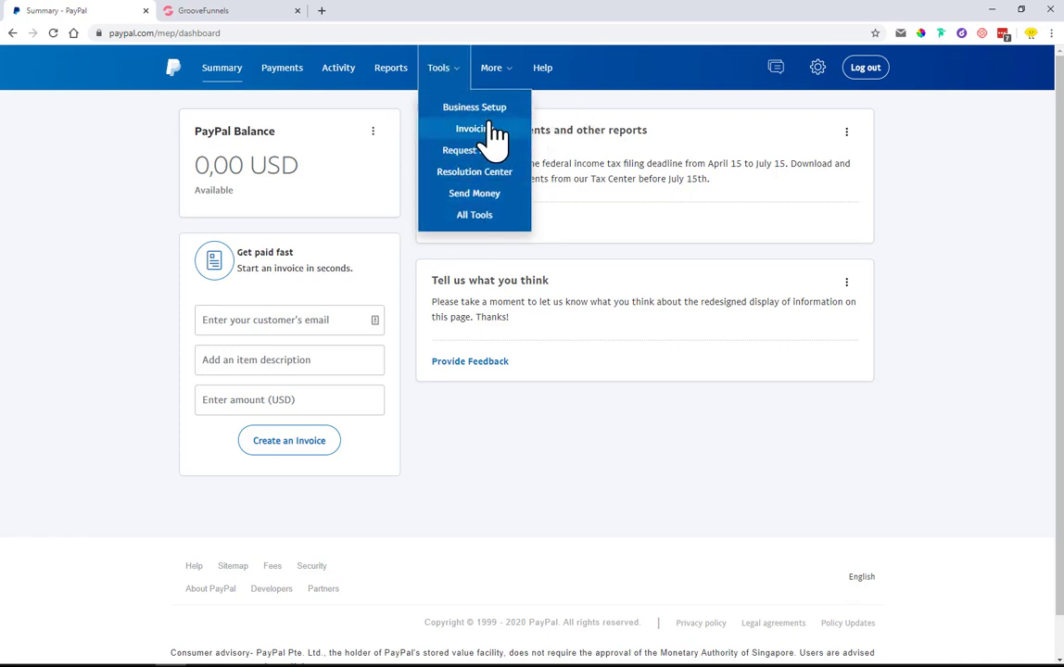
mouse_move(495, 67)
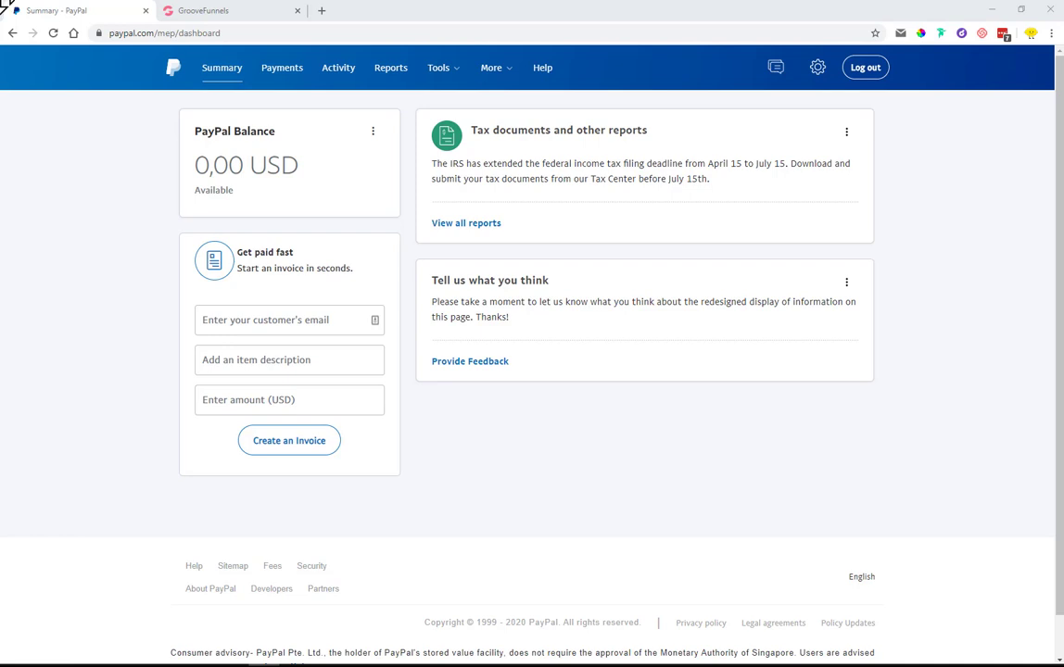
left_click(322, 10)
type("https://developer.paypal.com/developer/applications")
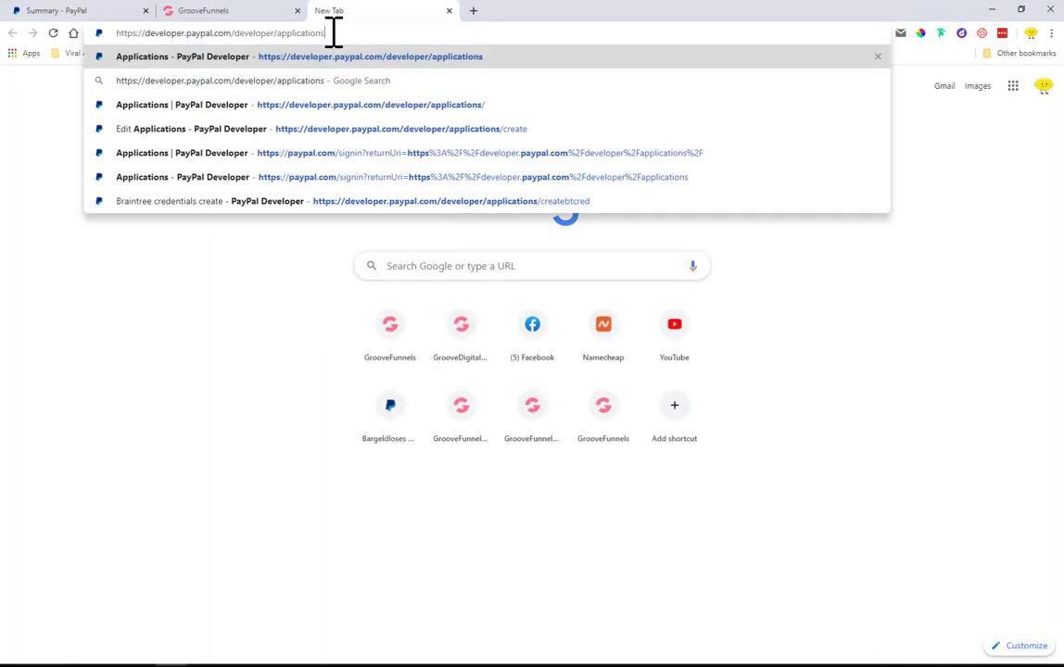
key("Return")
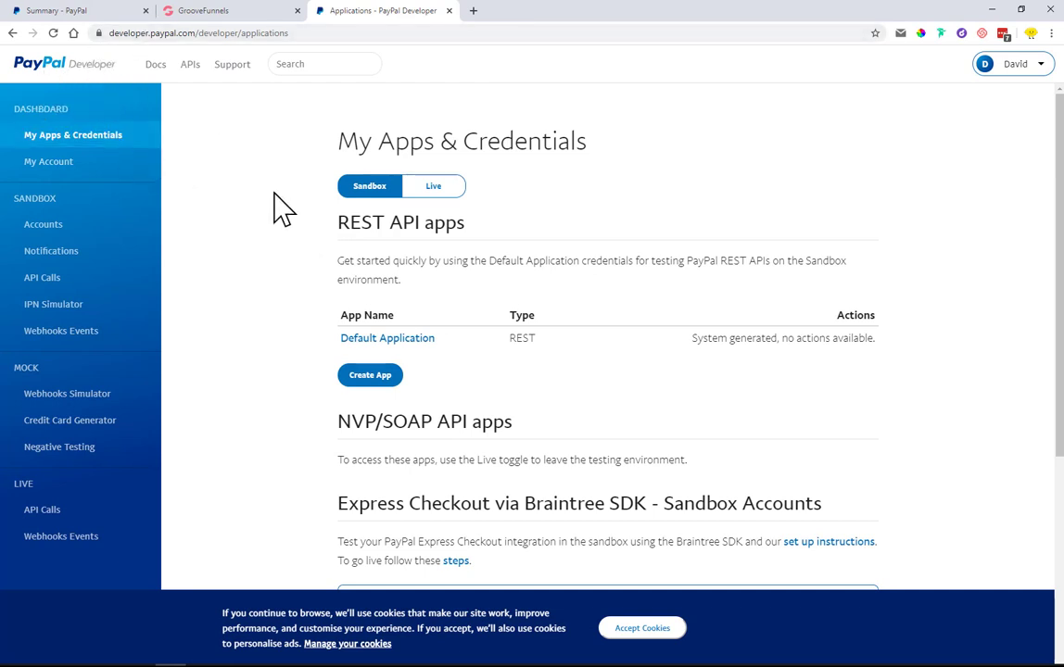
left_click(446, 188)
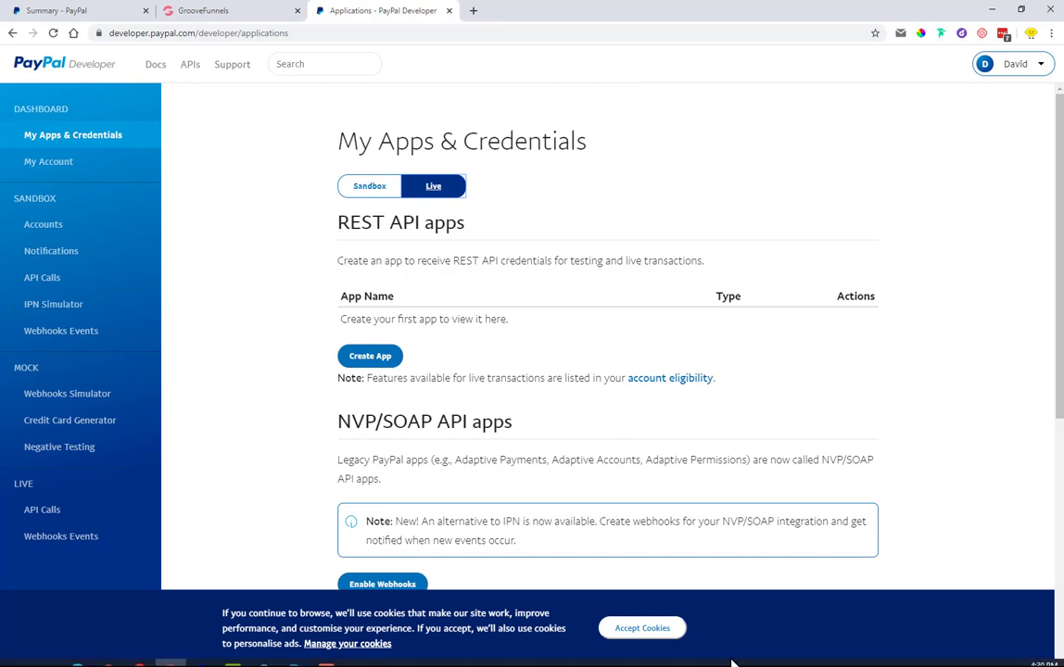
left_click(646, 629)
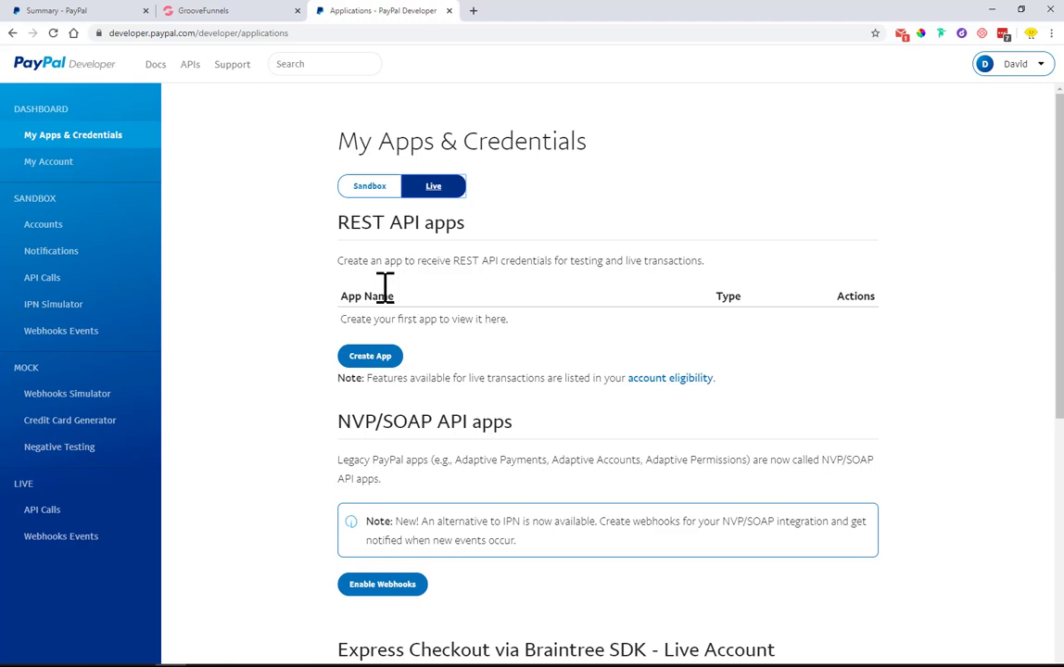
Create a live REST API app named LemonMedia Live 2 and bring up its live API credentials
left_click(369, 357)
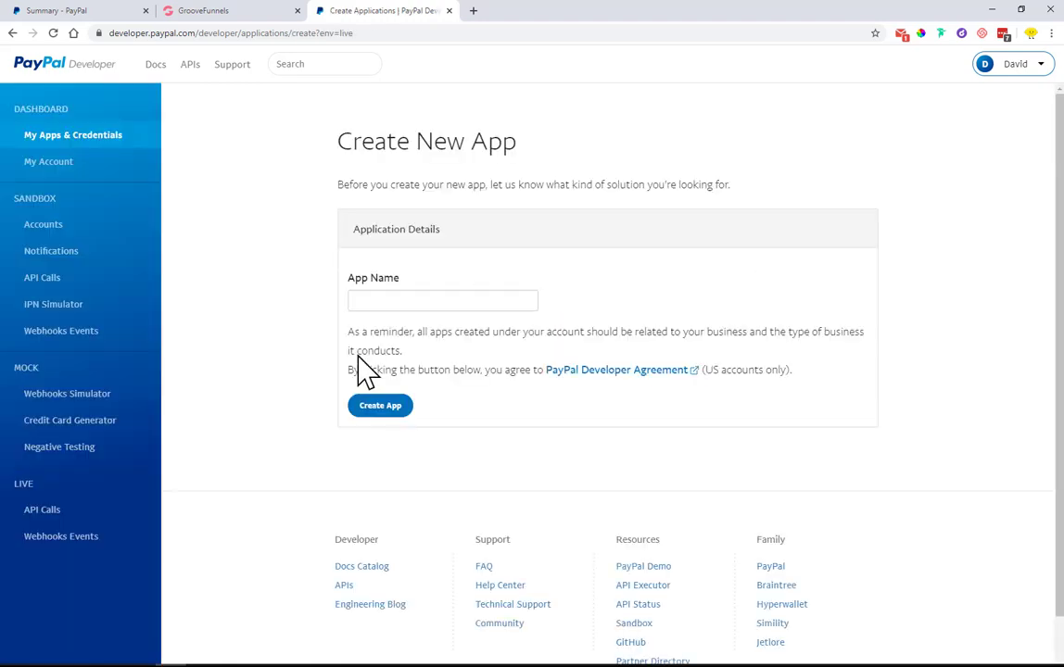
left_click(382, 300)
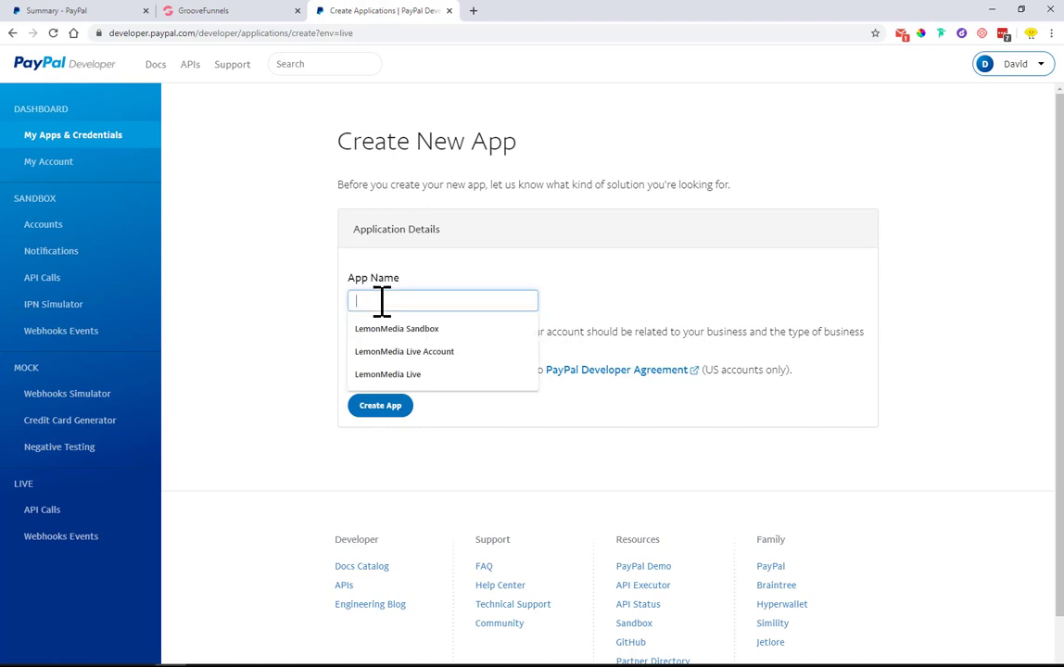
type("LemonMedia Liv")
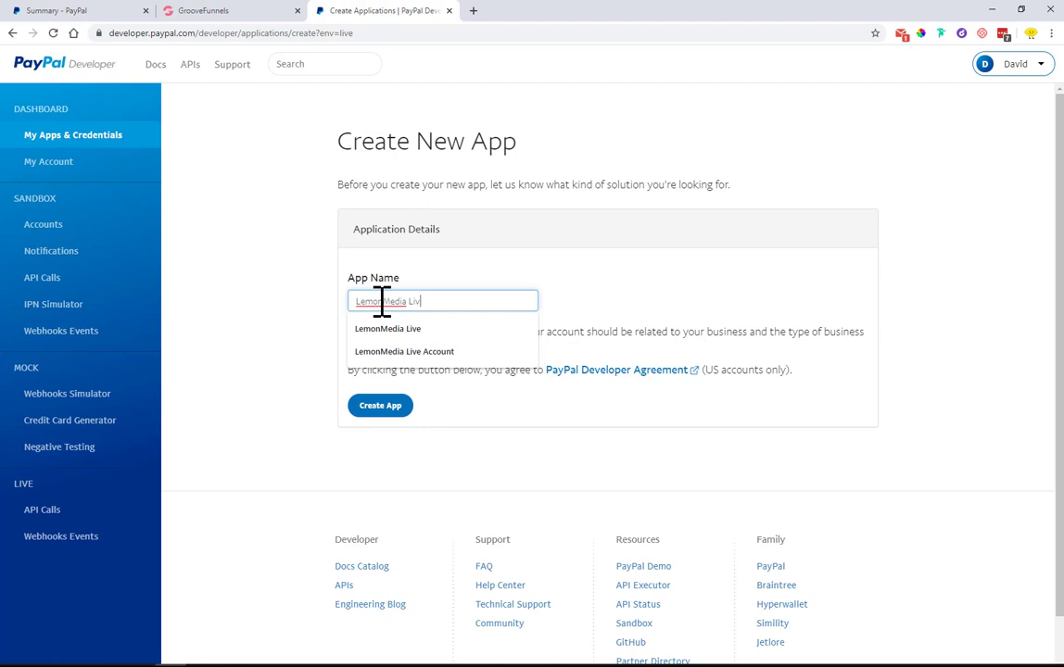
type("e 2")
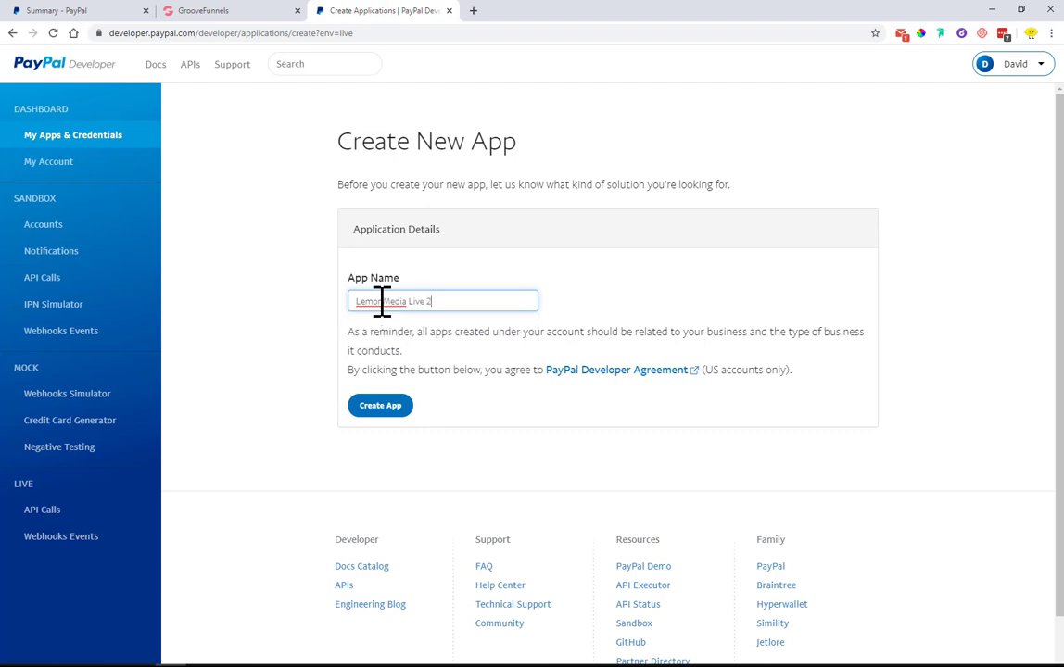
left_click(396, 407)
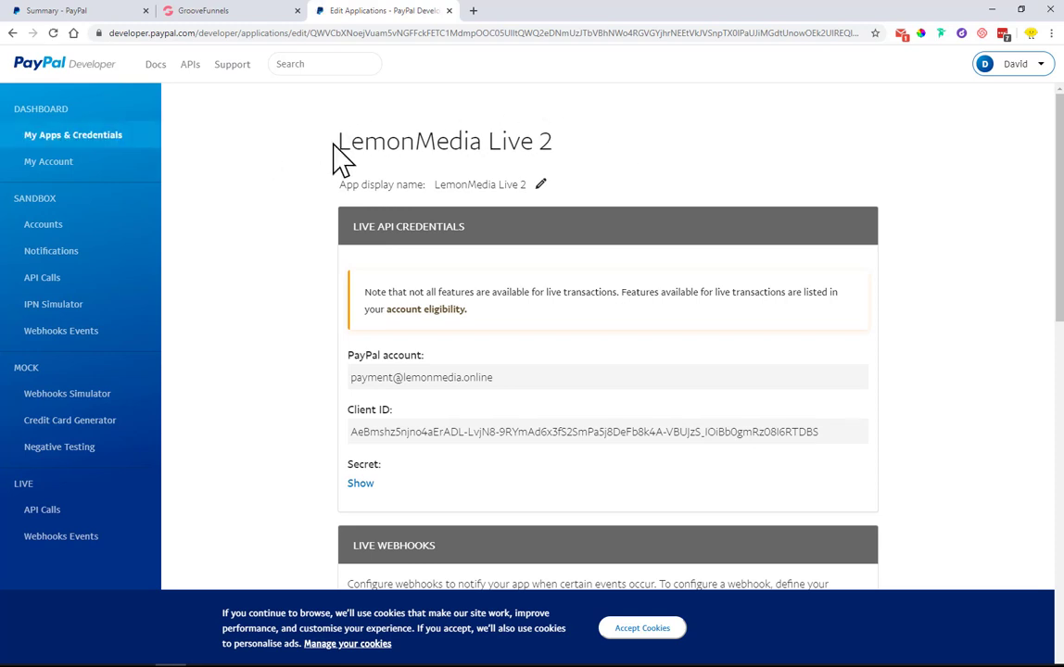
scroll(282, 271, "down", 1)
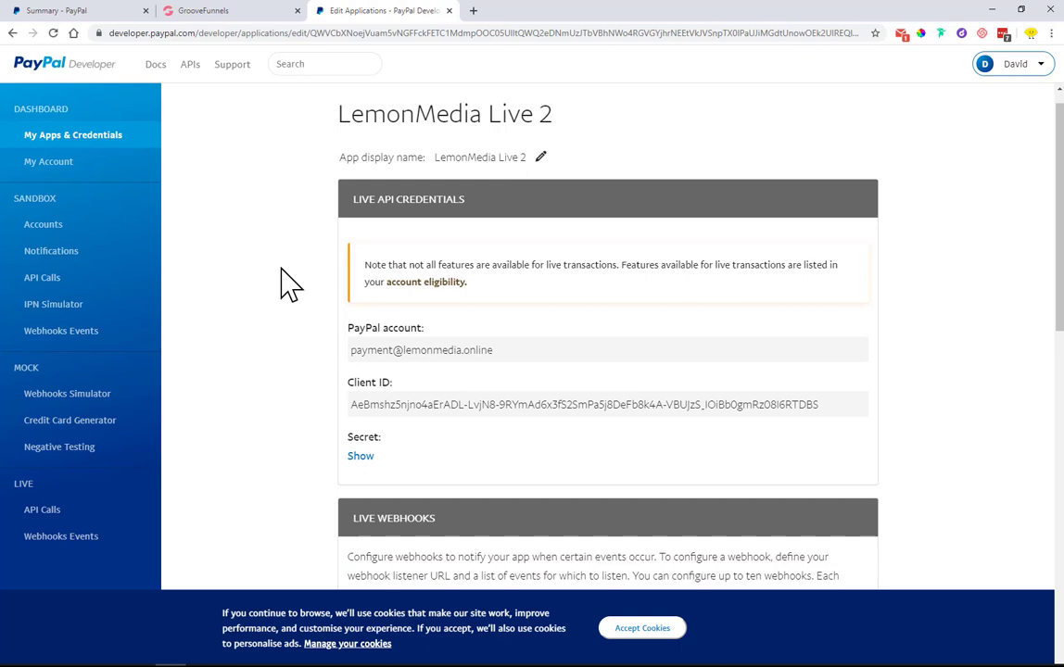
scroll(284, 280, "down", 2)
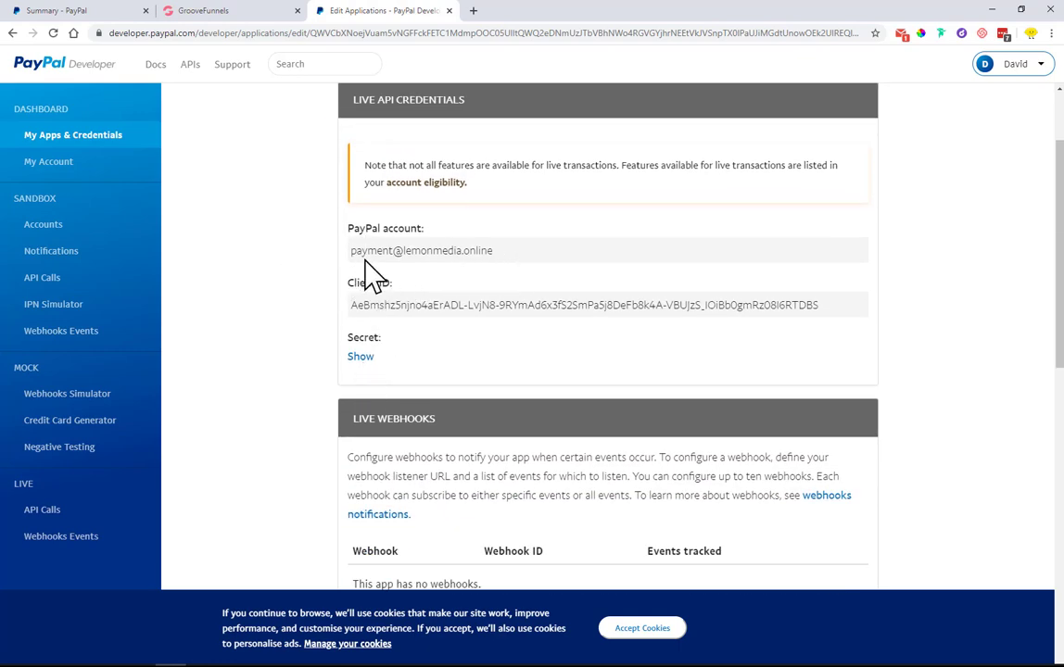
Switch to GrooveFunnels and open the list of product funnels in GrooveSell
left_click(232, 12)
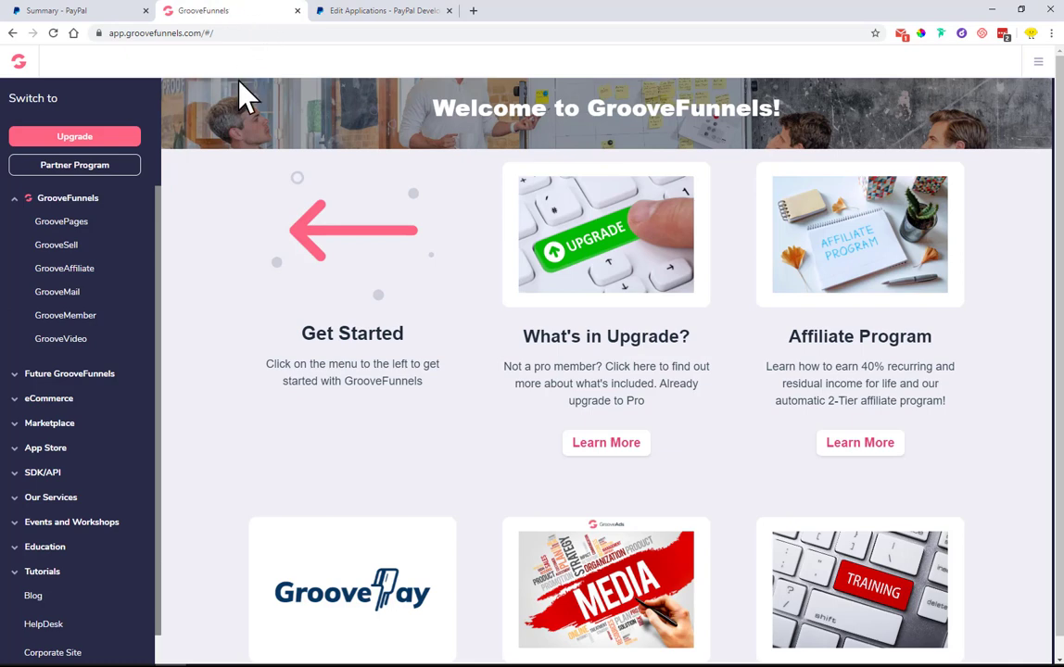
triple_click(413, 107)
left_click_drag(432, 108, 785, 127)
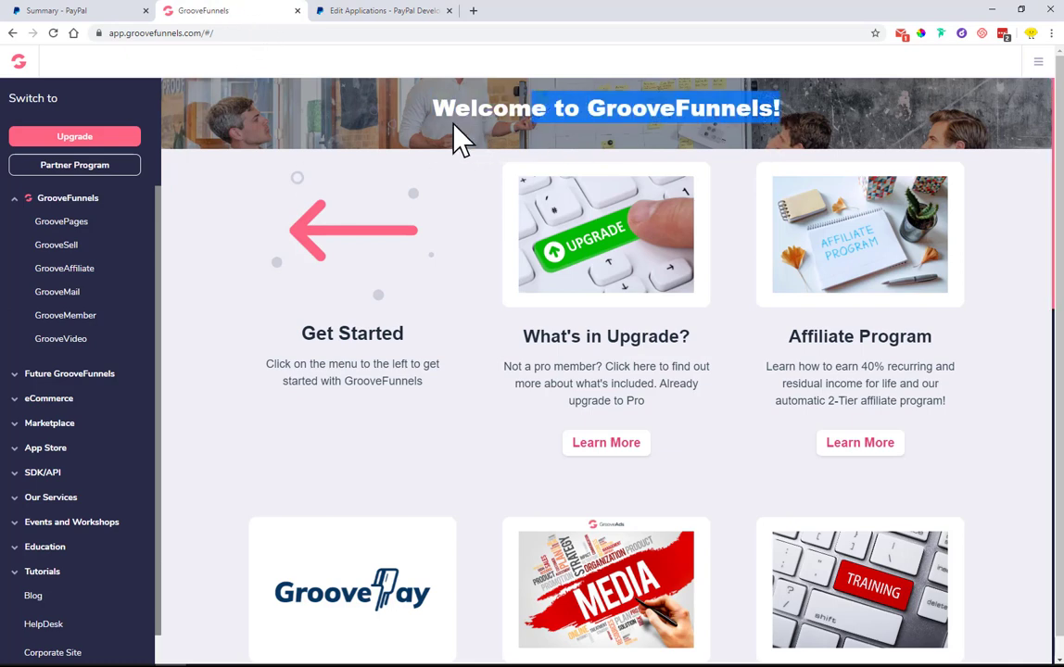
left_click_drag(454, 125, 415, 135)
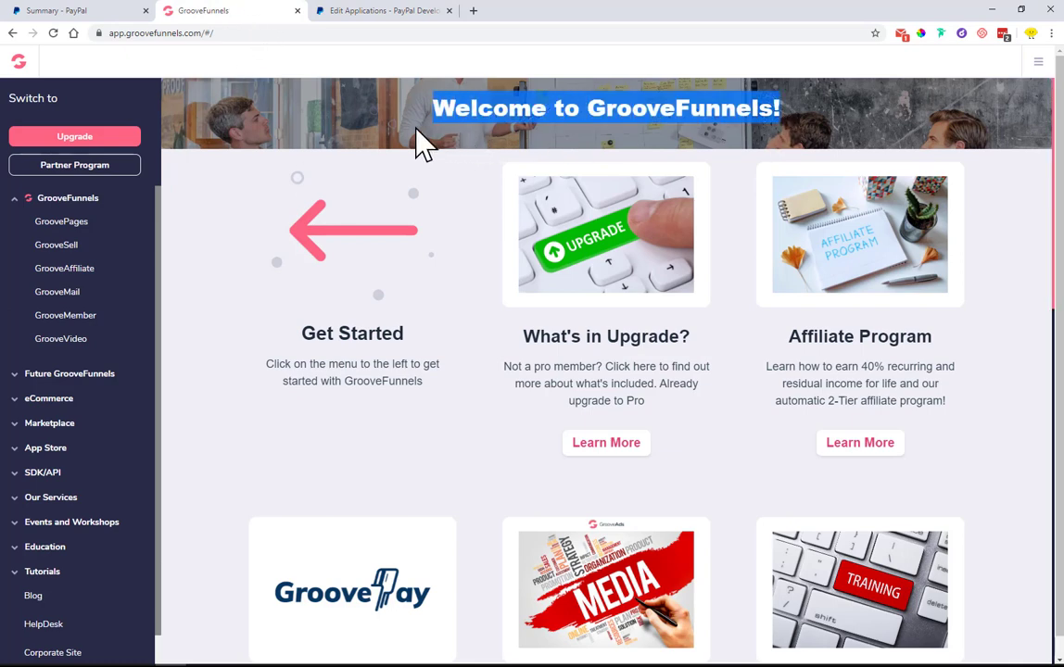
left_click(58, 247)
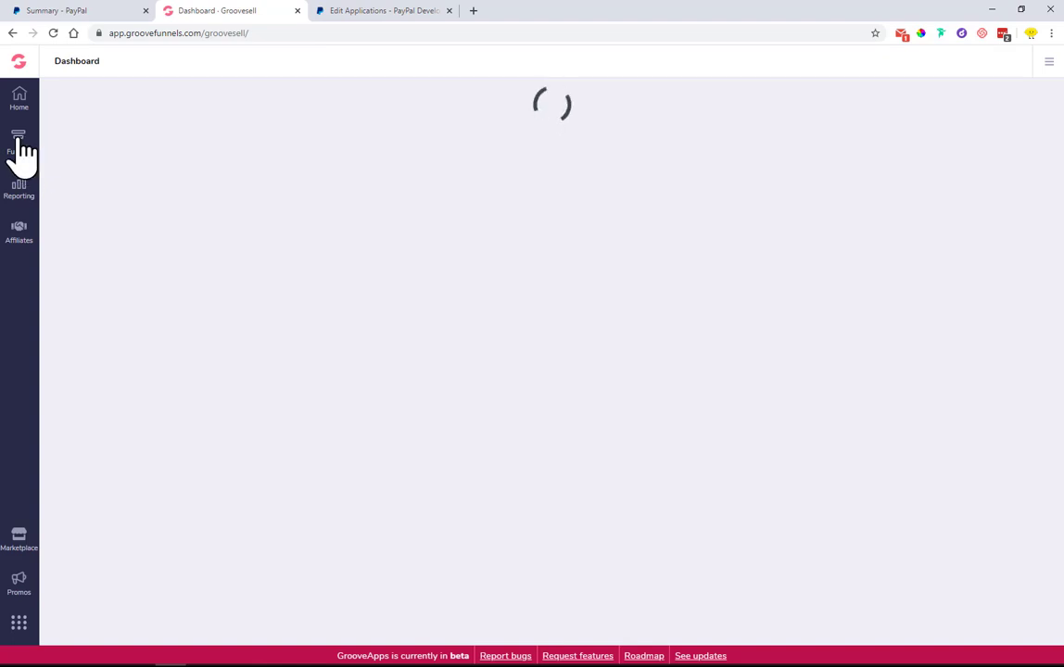
left_click(19, 146)
left_click(118, 138)
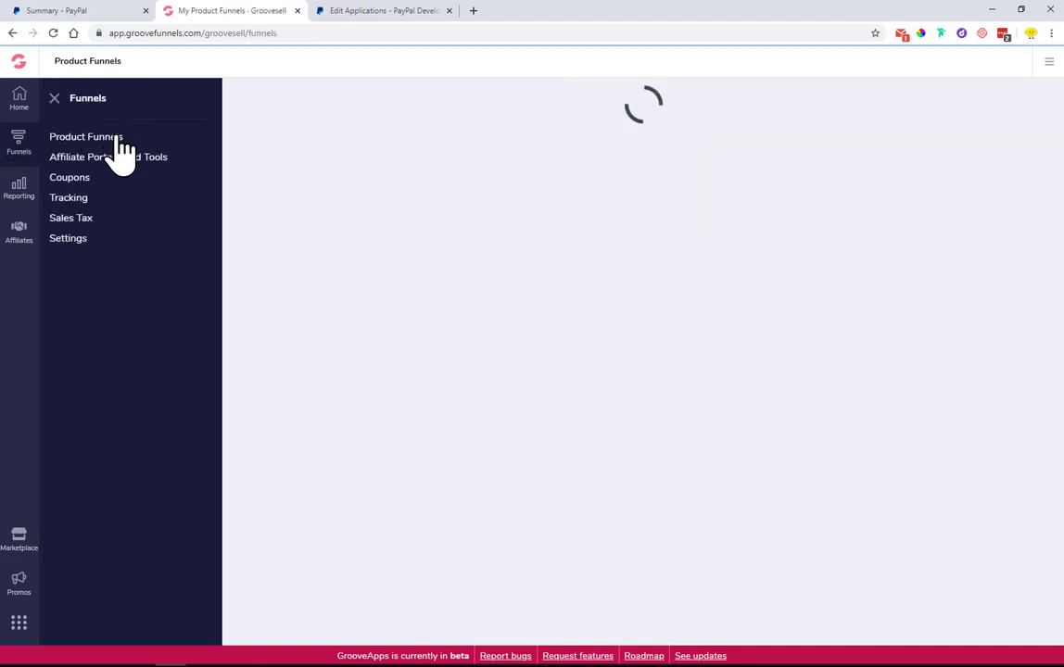
left_click(55, 98)
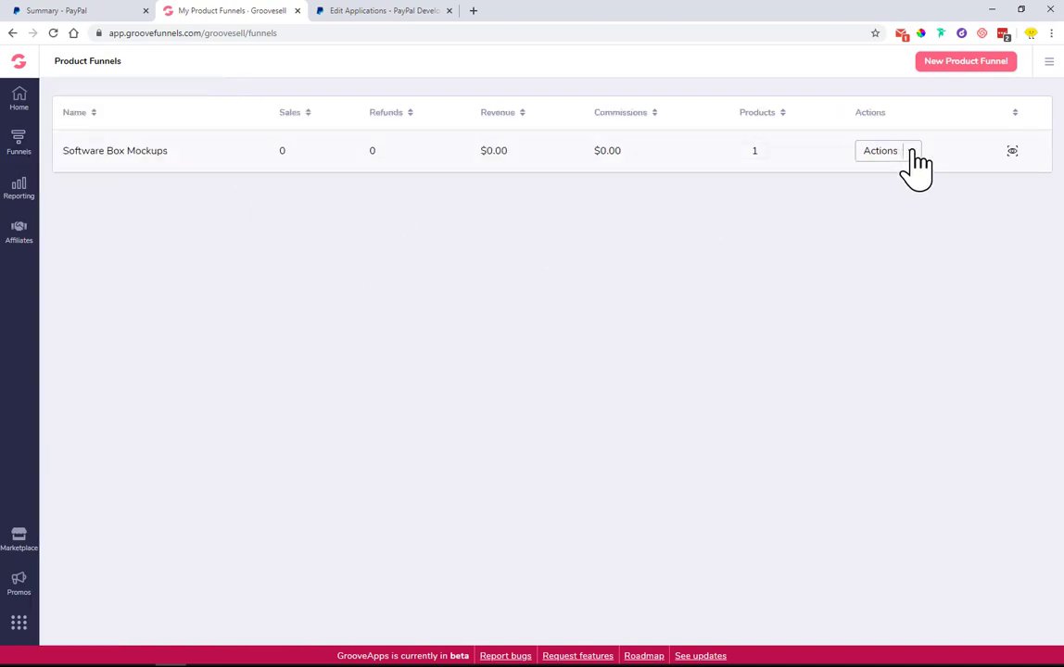
Open the SoftwareBox Mockup product of the Software Box Mockups funnel for editing
left_click(911, 152)
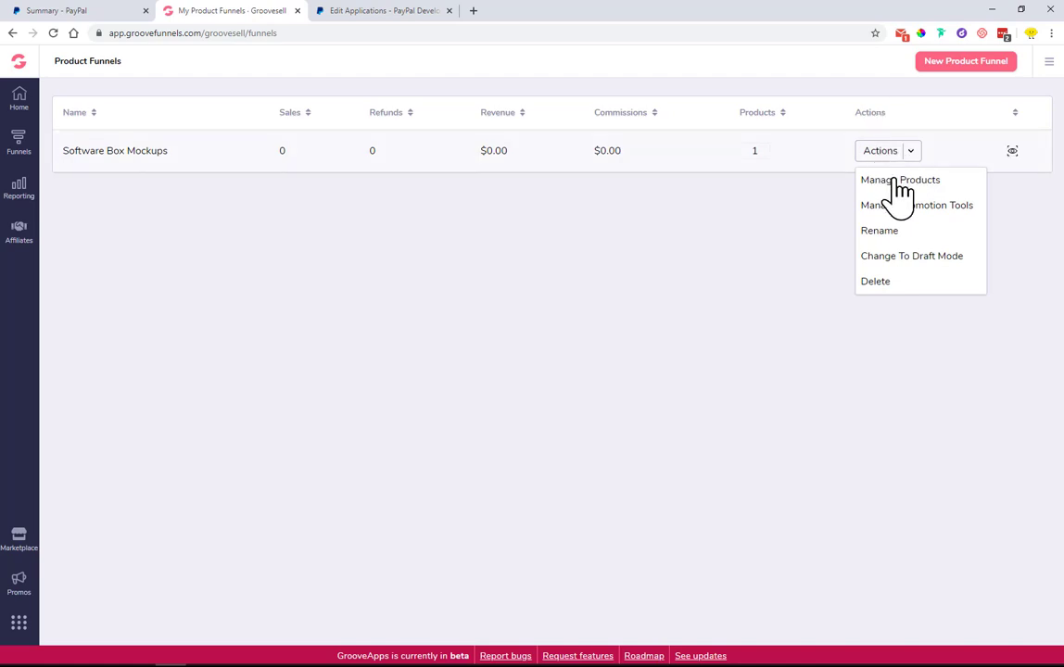
left_click(899, 182)
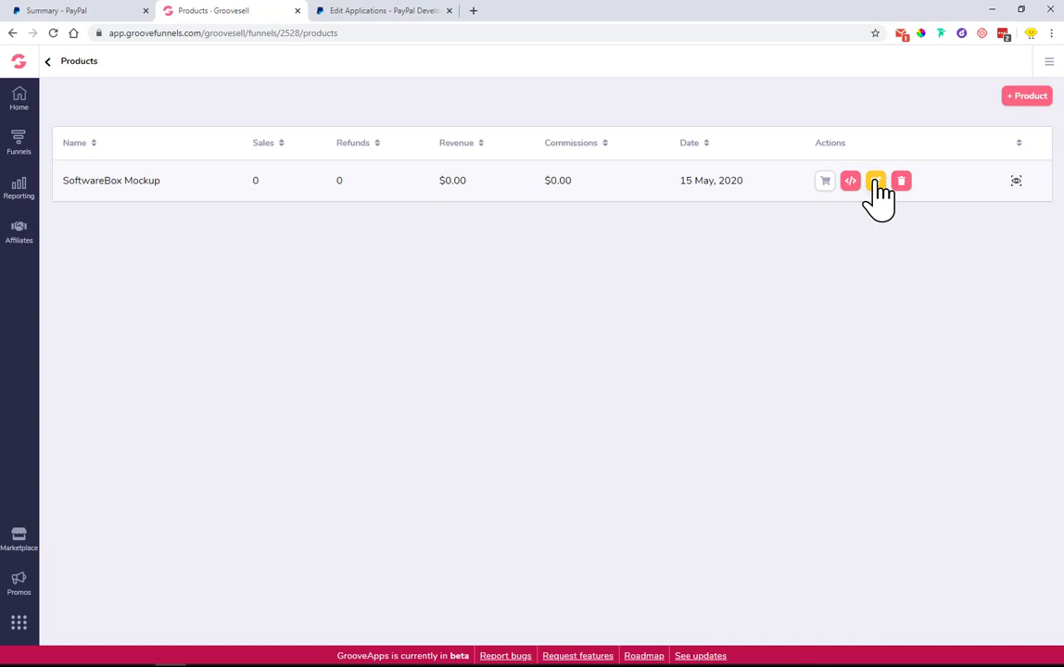
left_click(876, 182)
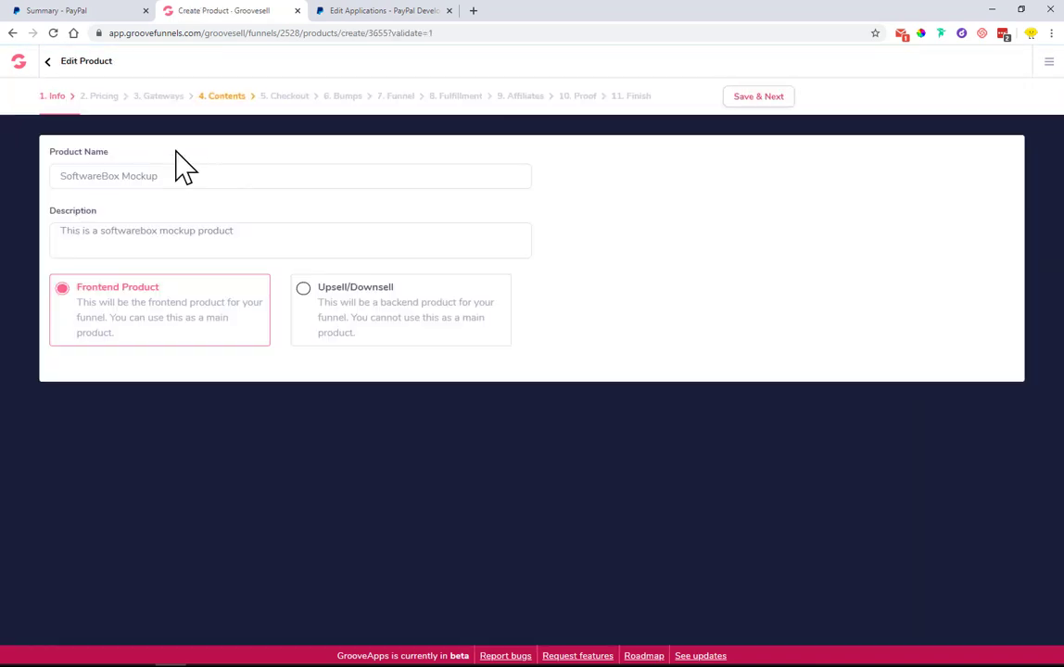
Start a new PayPal Standard Payments gateway from the product's gateway setup and name it LemonMedia Live 2
left_click(169, 97)
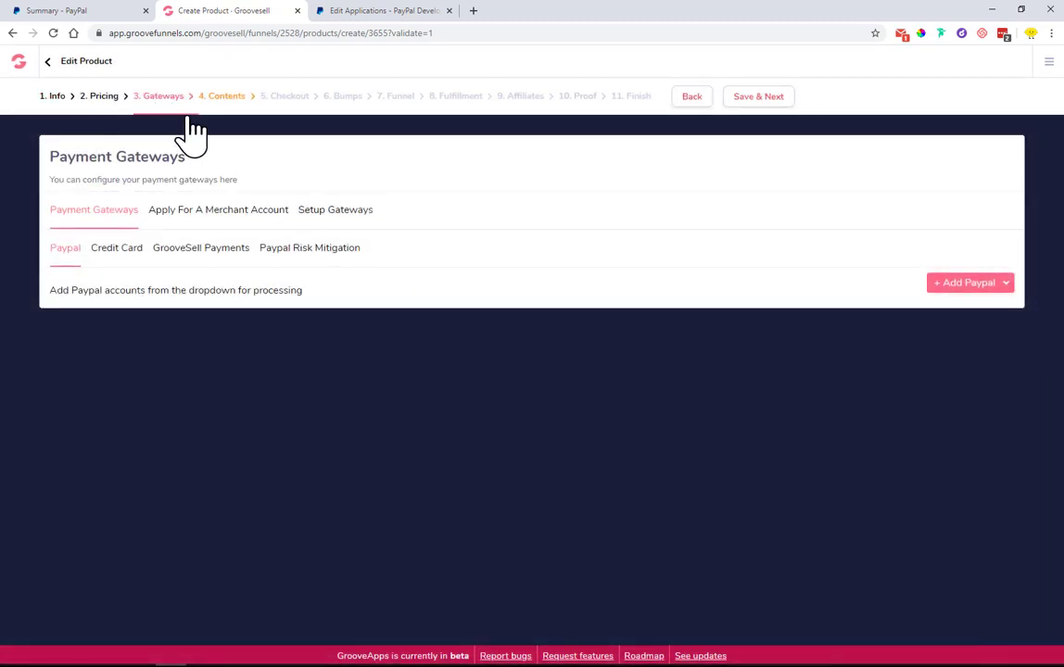
left_click(355, 223)
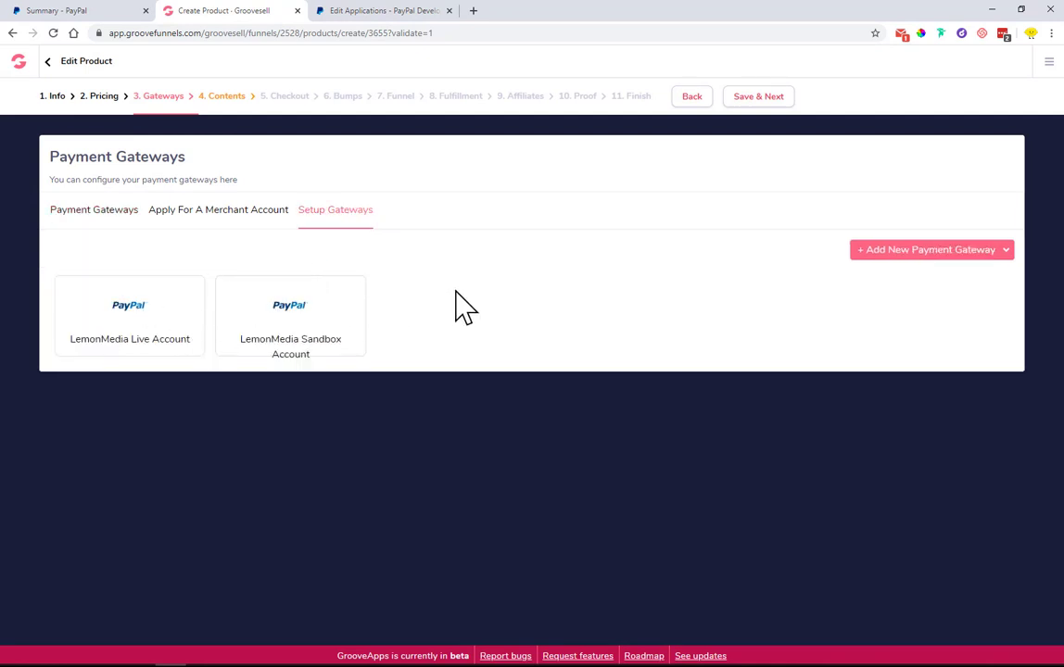
left_click(914, 252)
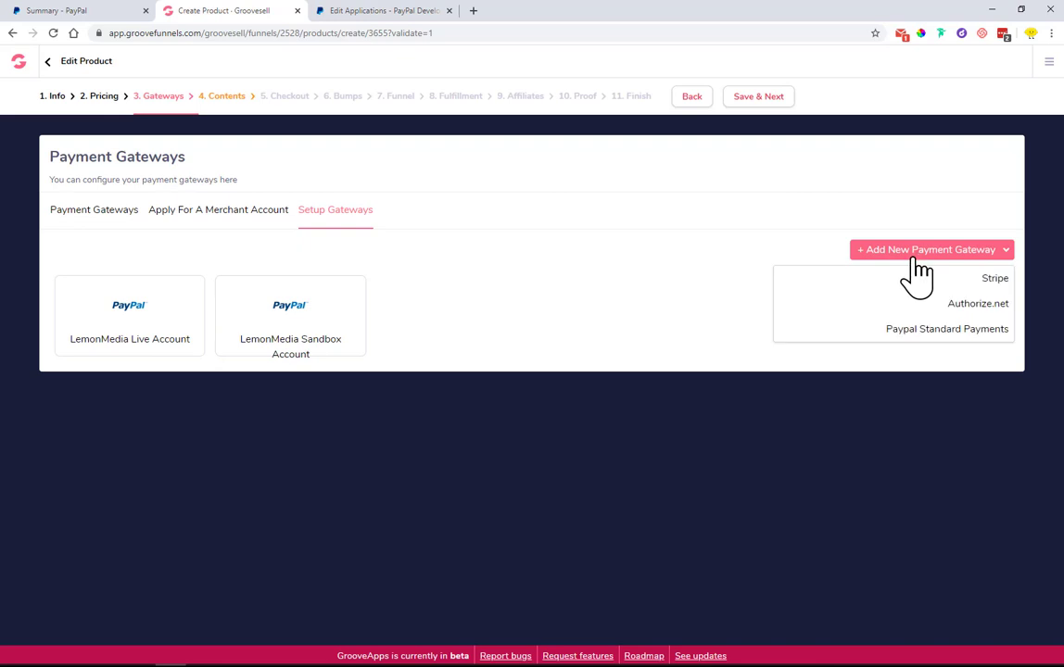
left_click(936, 331)
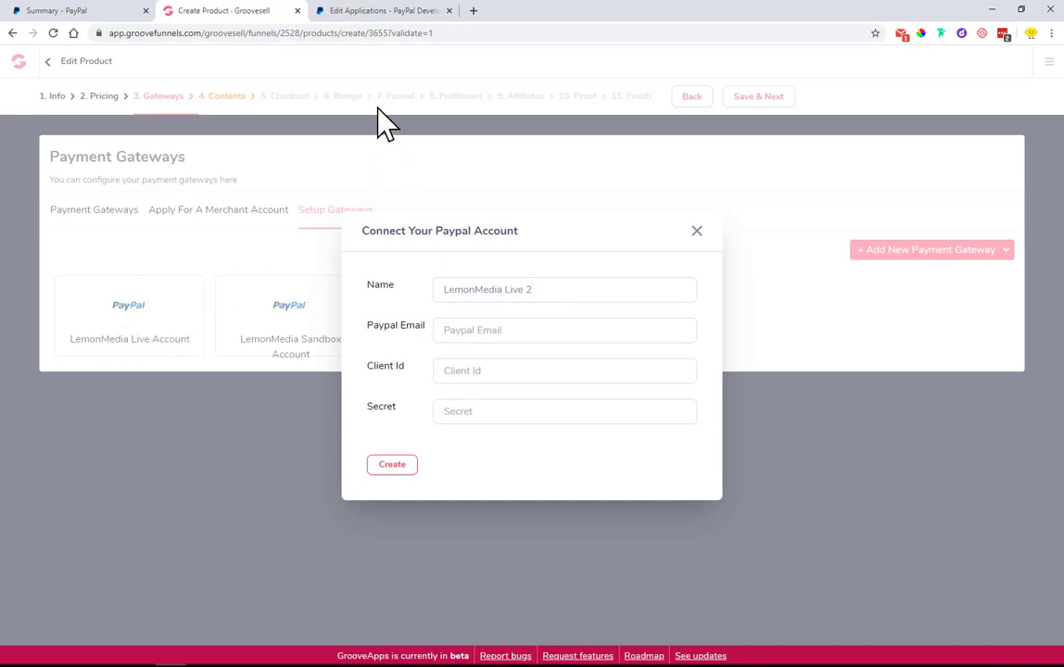
Copy the PayPal account email from the developer app's live API credentials into the gateway form's PayPal email field
left_click(392, 12)
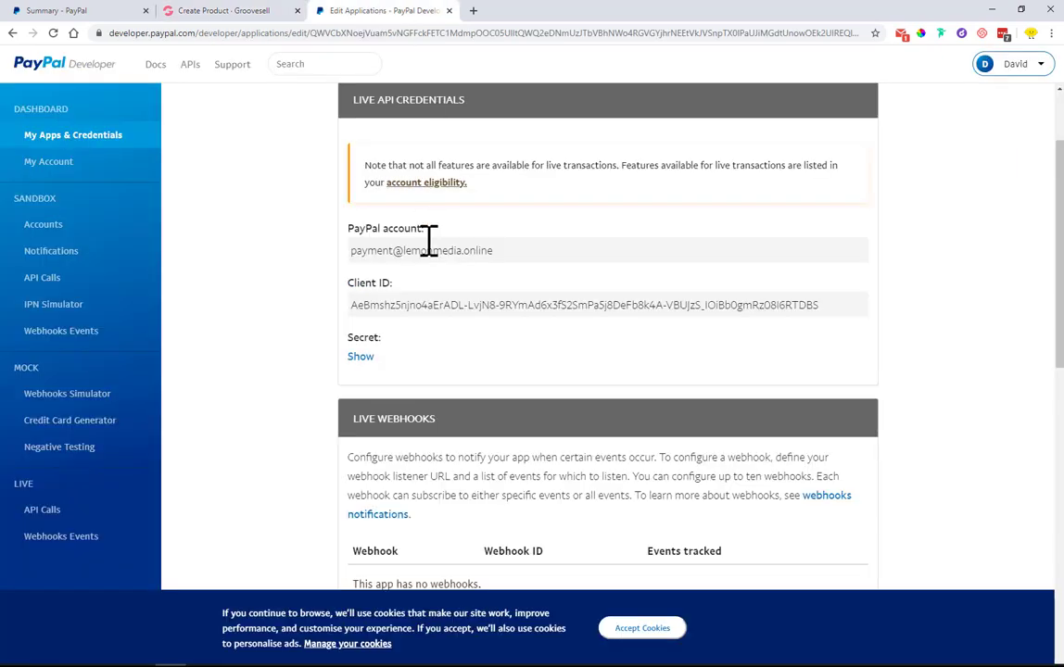
left_click_drag(494, 251, 351, 248)
right_click(355, 256)
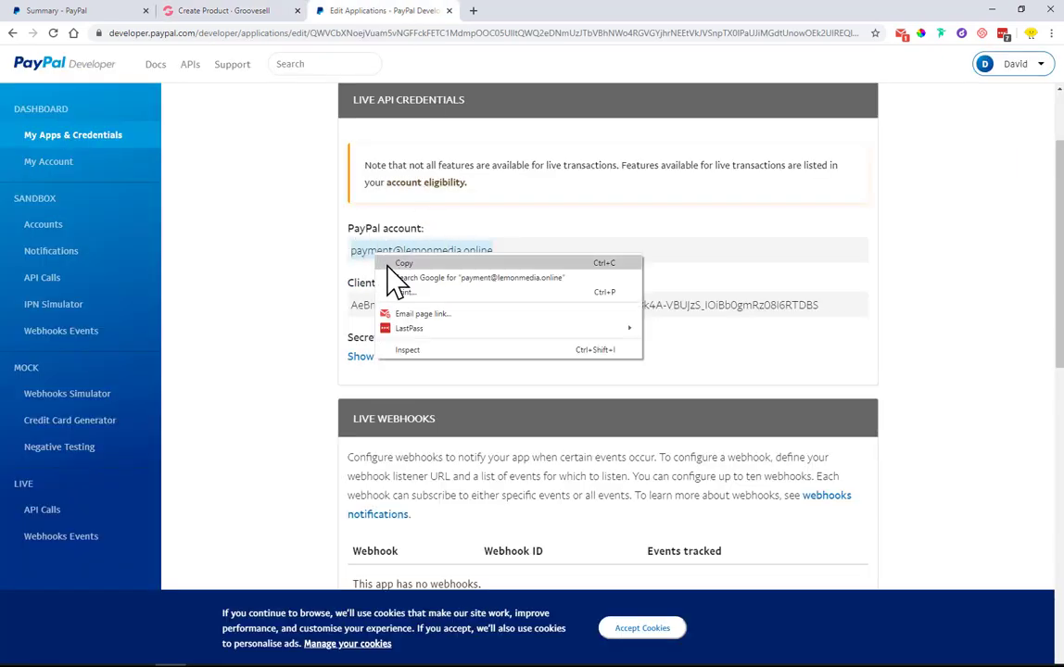
left_click(400, 264)
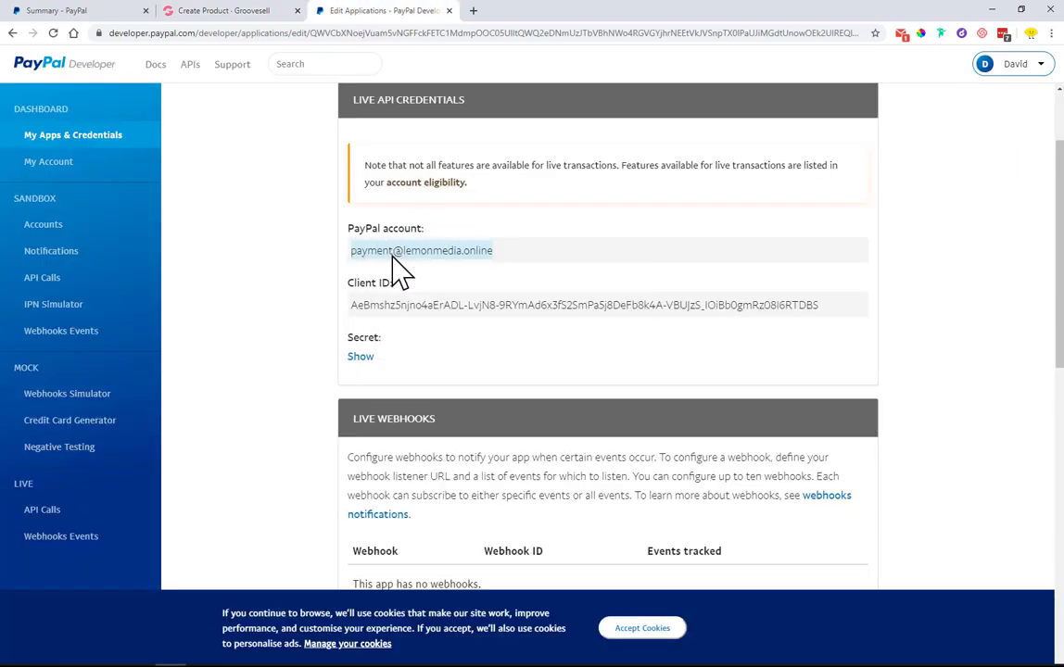
left_click(243, 11)
right_click(534, 329)
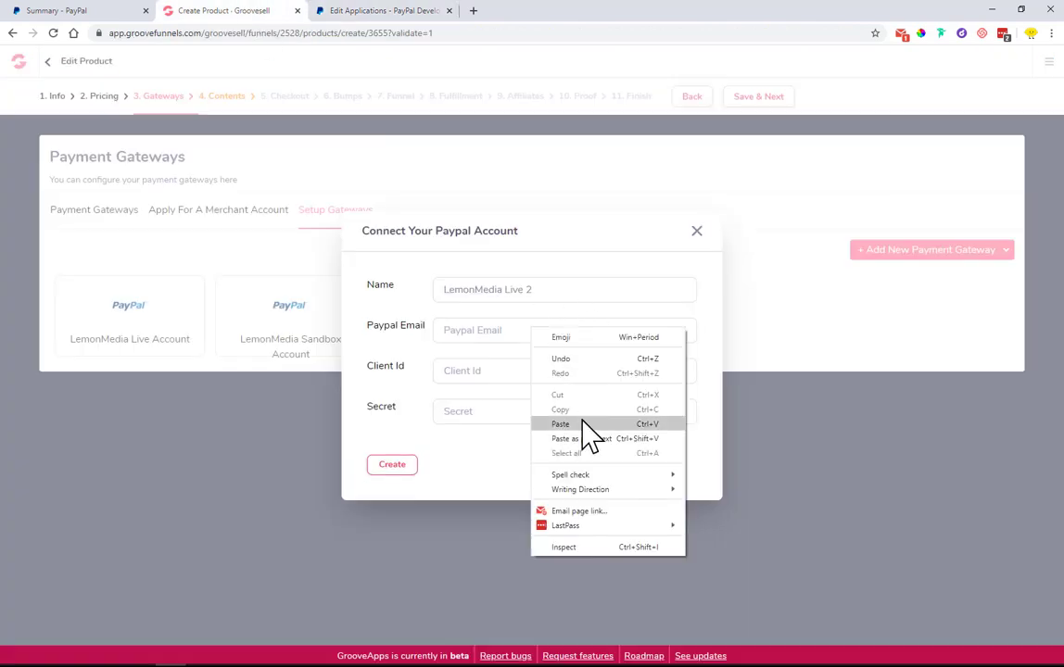
left_click(582, 424)
Copy the client ID from the PayPal developer app into the gateway form's Client Id field
left_click(392, 11)
triple_click(381, 304)
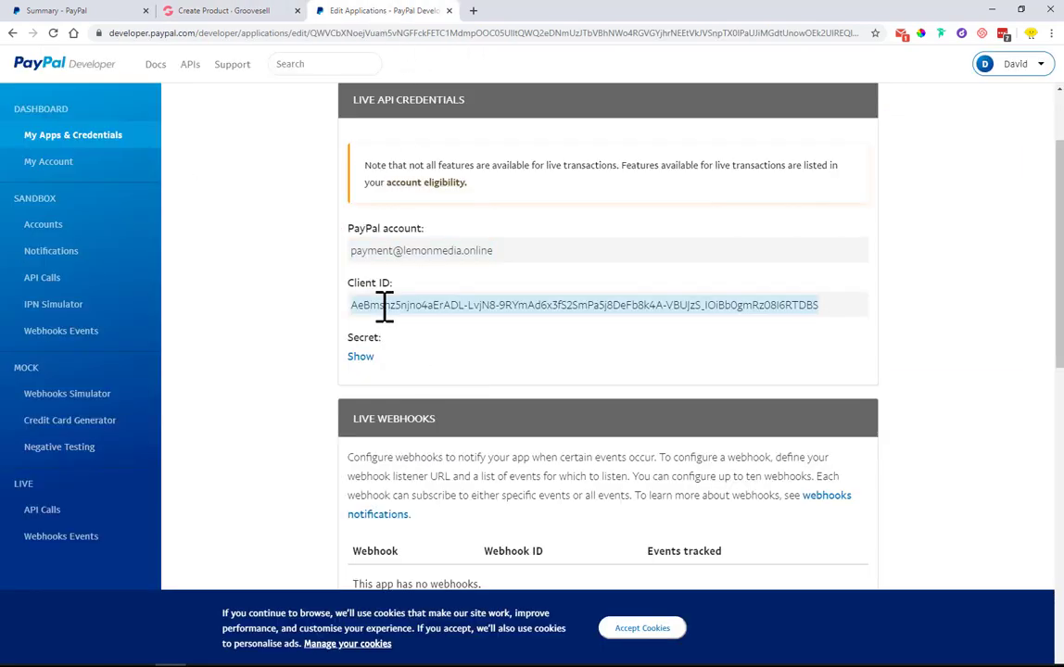
right_click(710, 315)
left_click(727, 312)
left_click(217, 11)
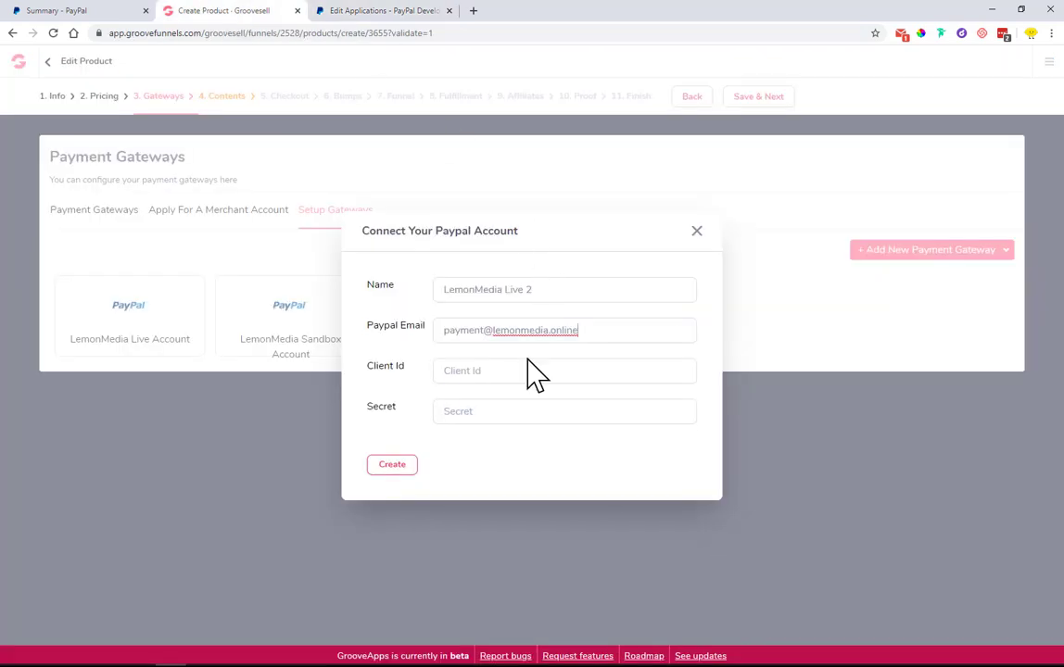
right_click(533, 374)
left_click(537, 468)
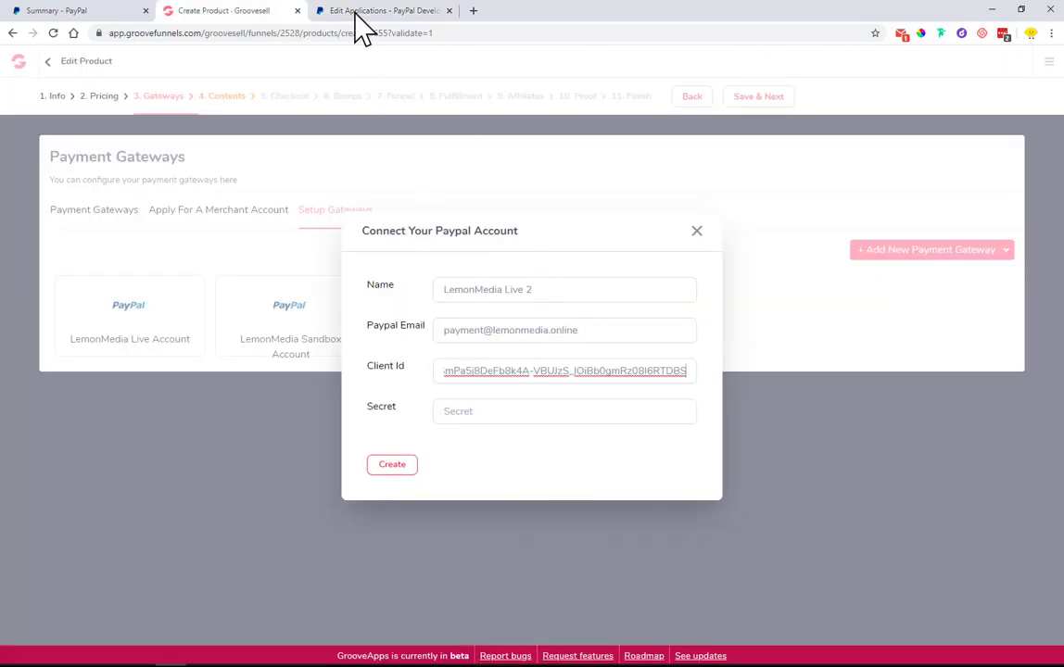
Switch to the PayPal developer app, reveal its live API secret and copy it
left_click(355, 13)
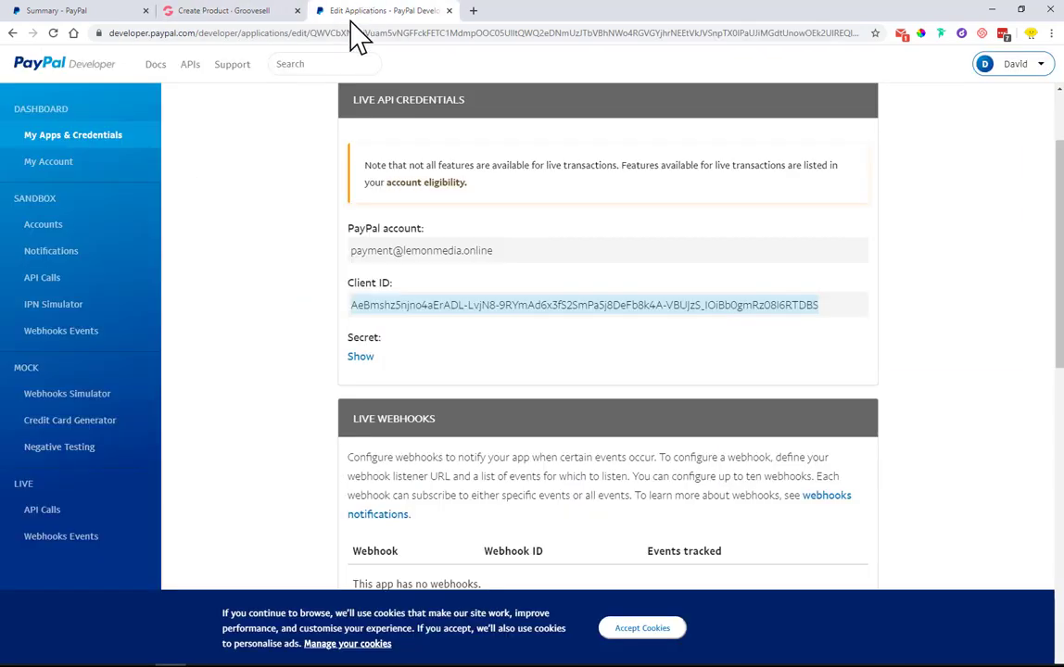
left_click(360, 357)
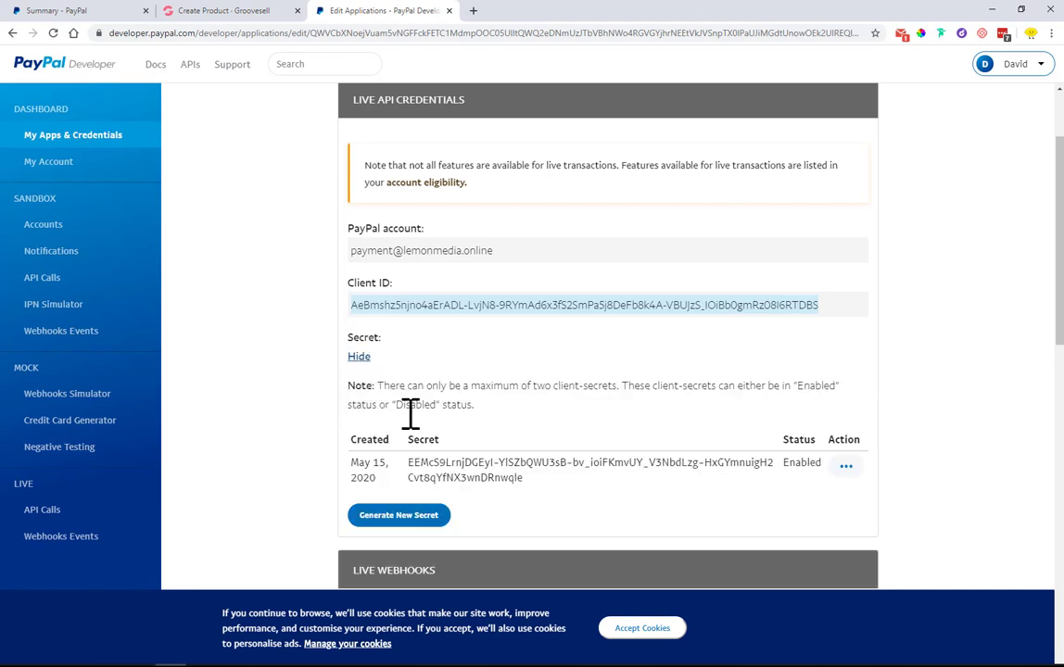
scroll(421, 394, "down", 1)
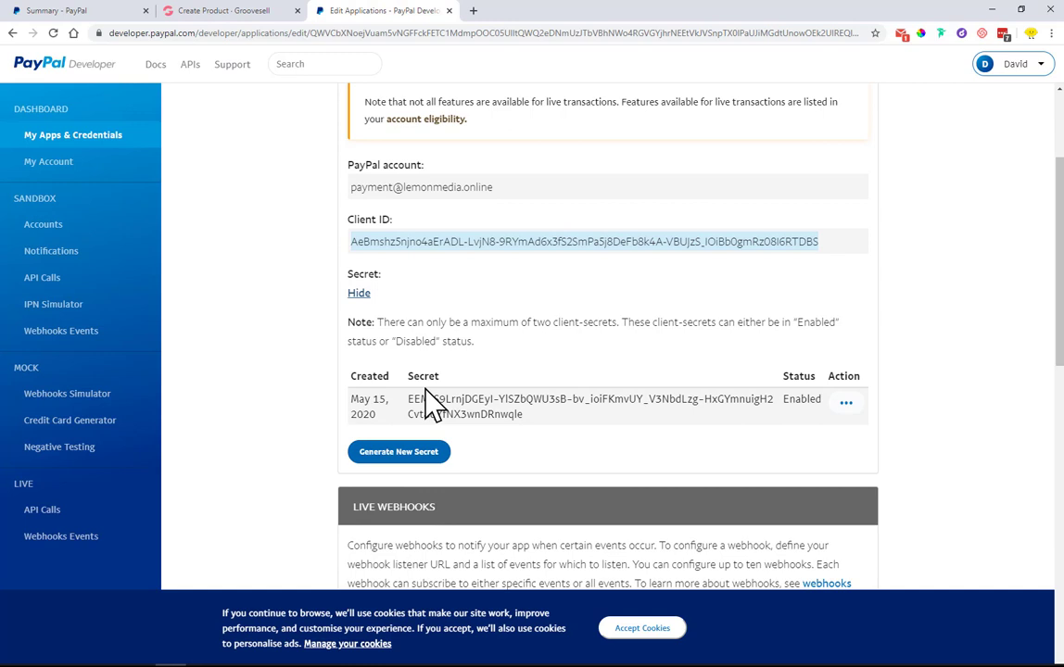
triple_click(423, 401)
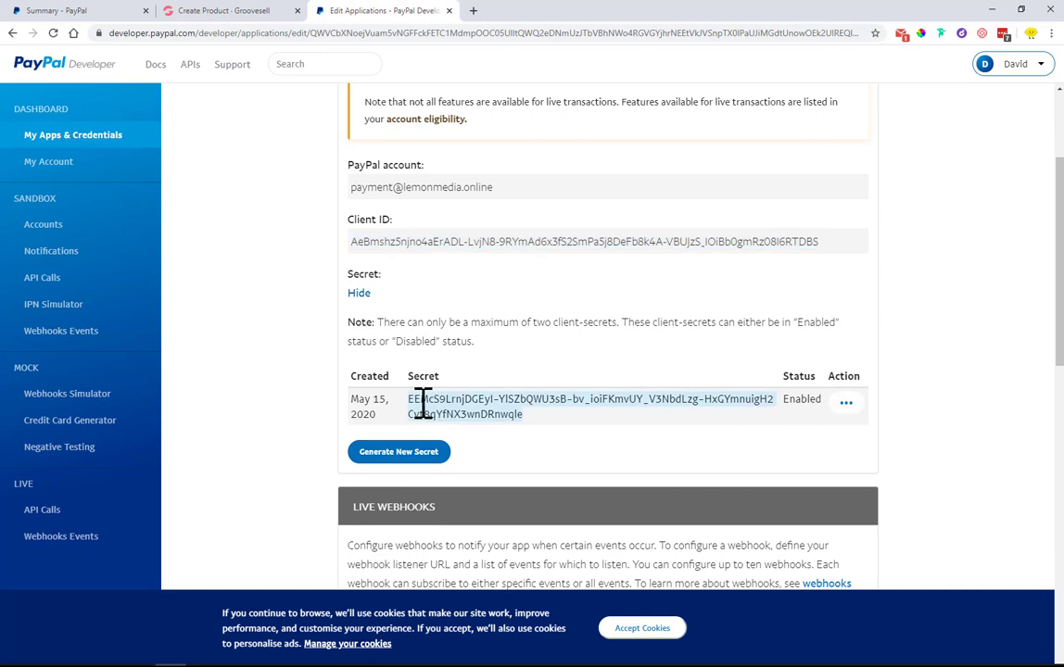
right_click(423, 401)
left_click(445, 409)
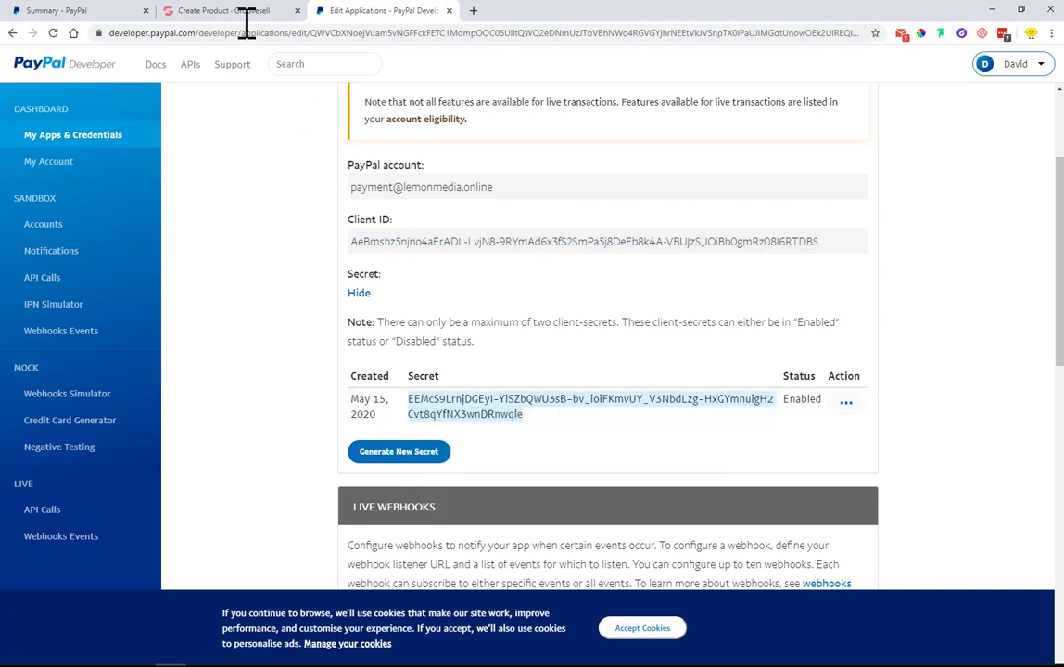
Try to create the GrooveSell gateway with the copied API secret, and discard the form by reloading the product page
left_click(222, 10)
right_click(472, 421)
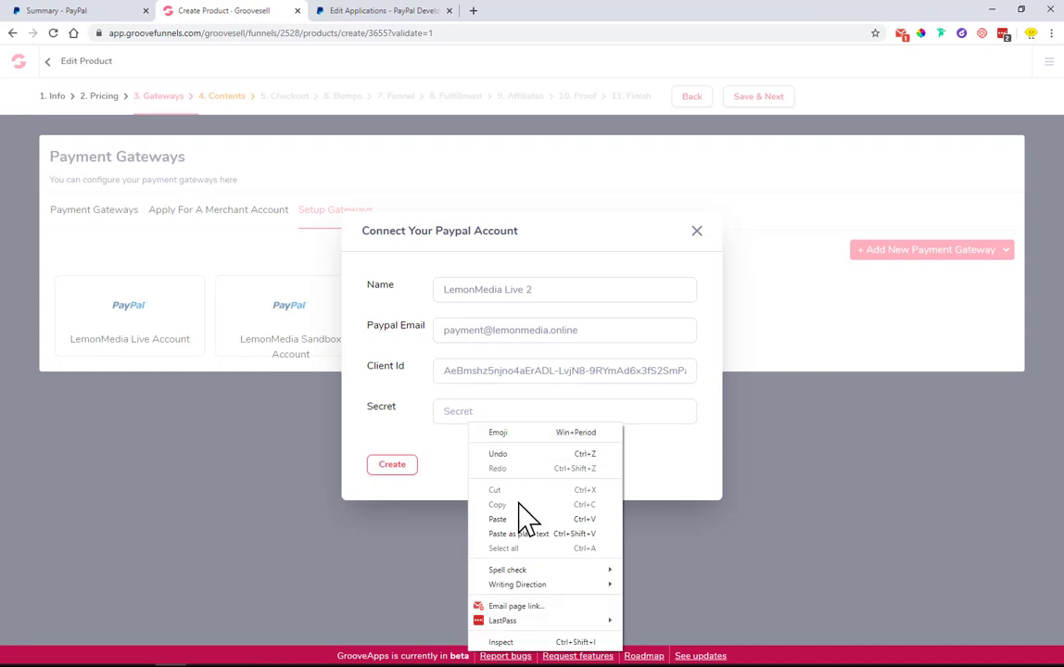
left_click(524, 517)
left_click(396, 465)
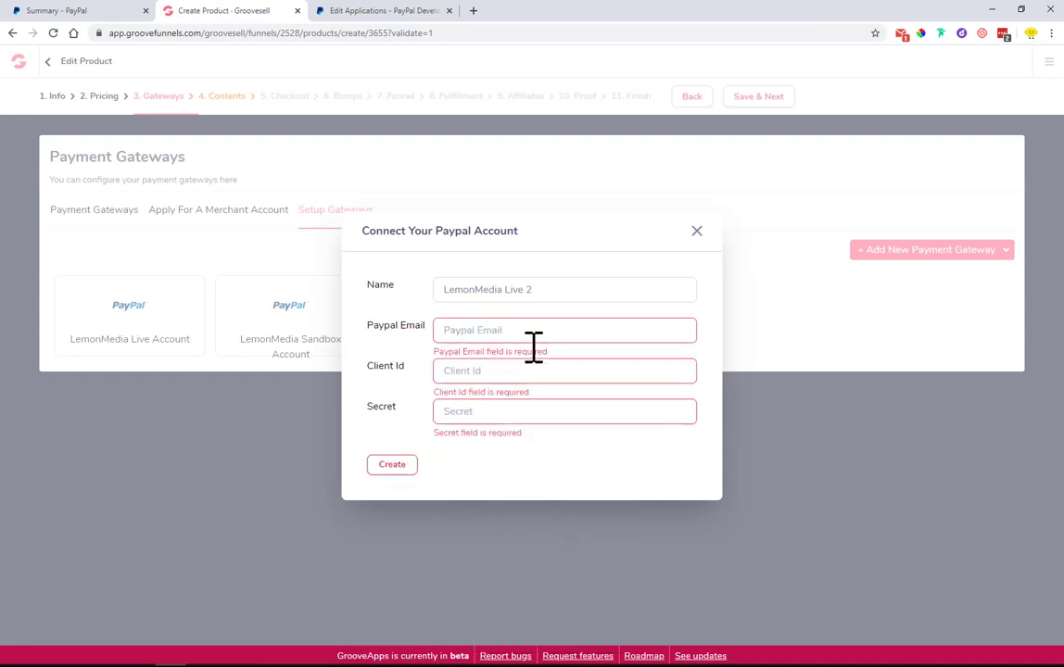
left_click(697, 232)
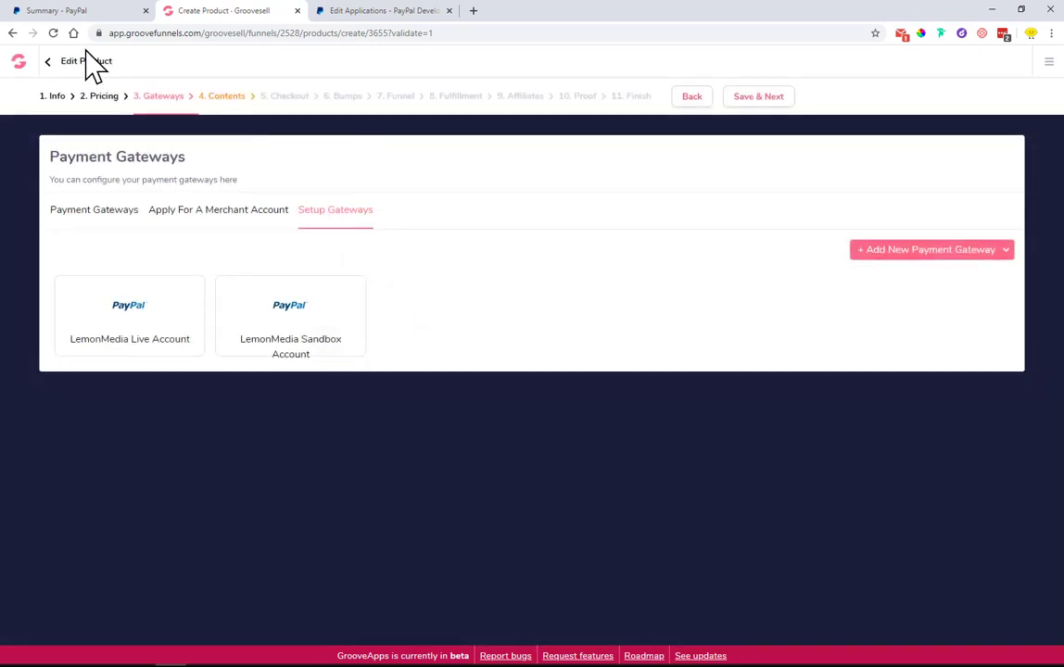
left_click(54, 34)
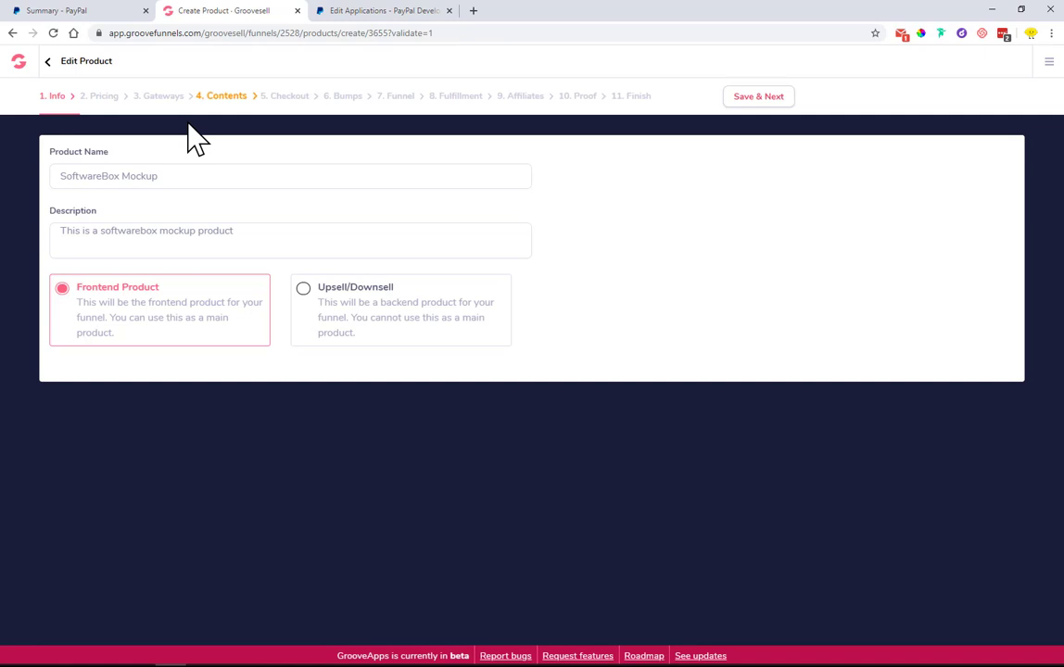
Start a PayPal Standard Payments gateway named LemonMedia Live #2 in the product's gateway setup and paste the API secret
left_click(164, 102)
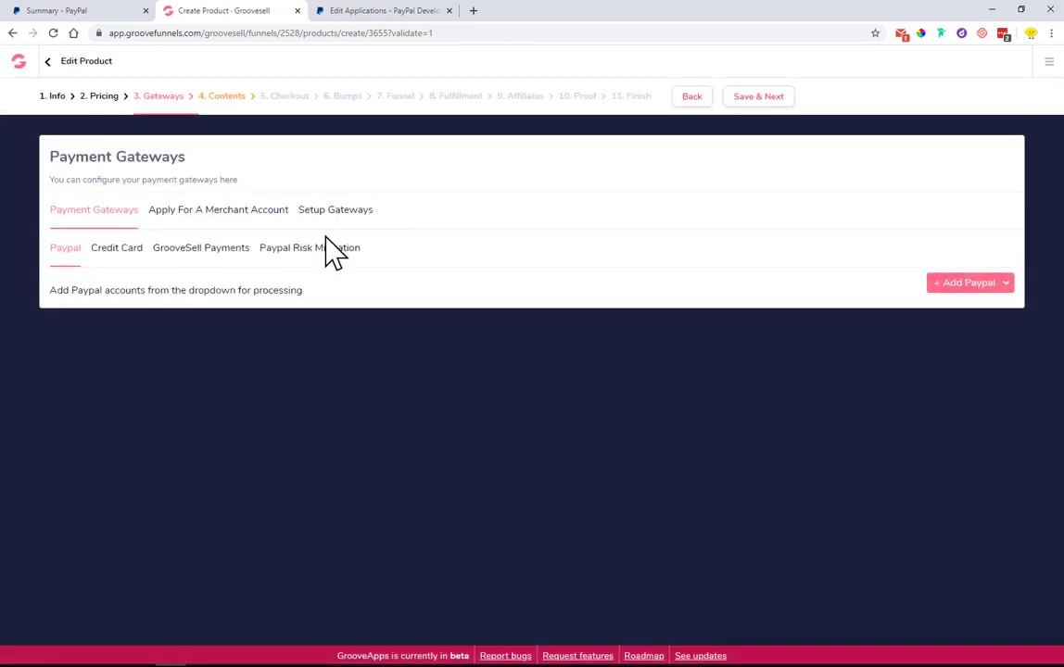
left_click(334, 211)
left_click(923, 253)
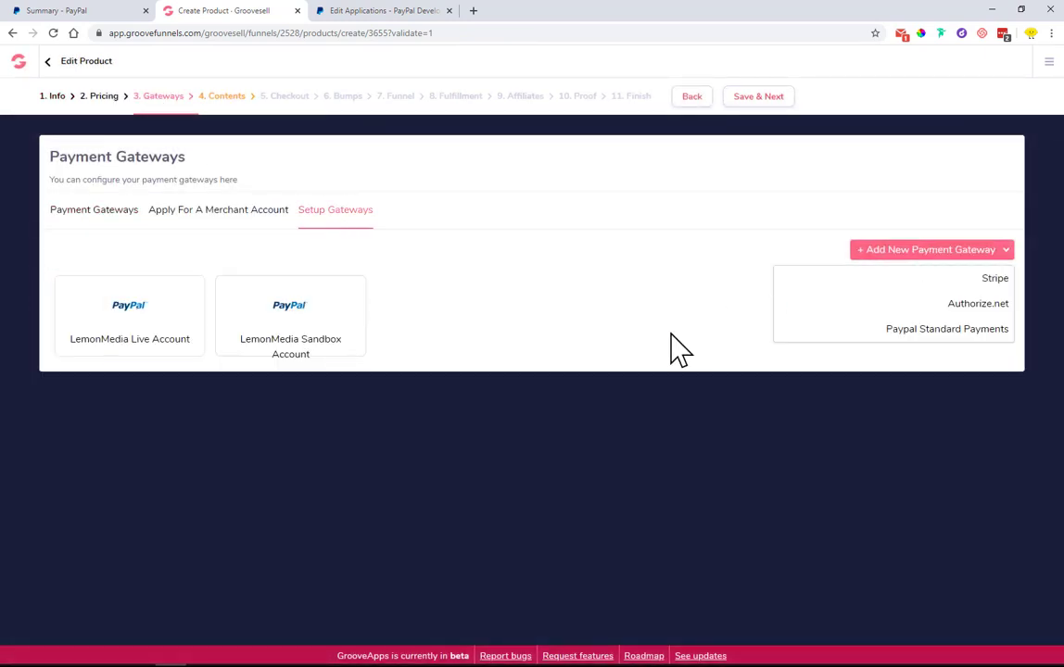
left_click(964, 328)
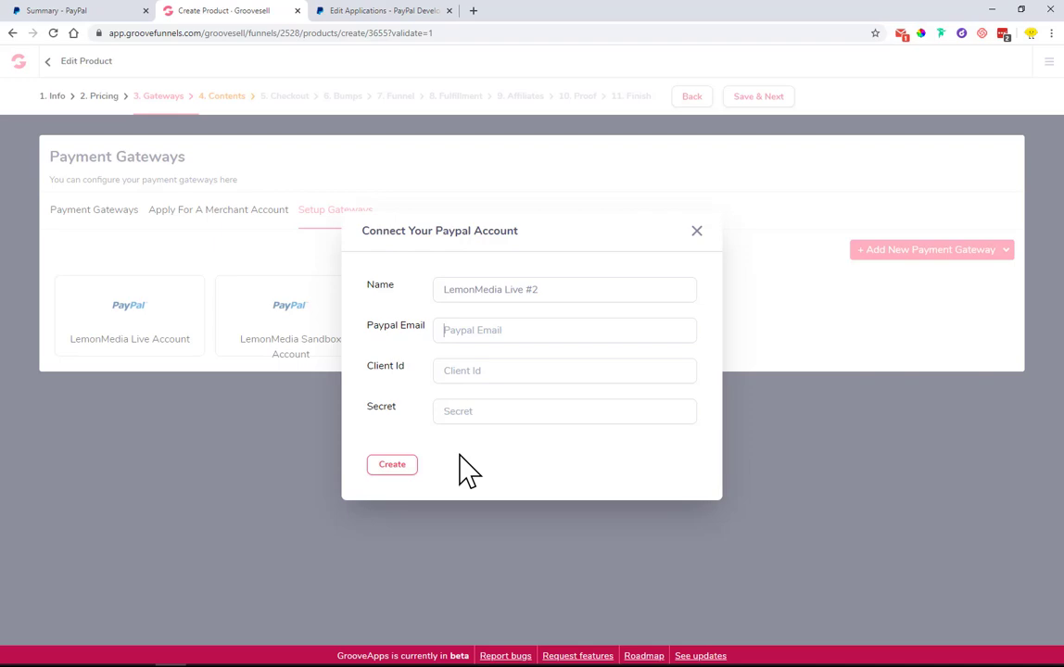
left_click(466, 411)
key("ctrl+v")
Transfer the live client ID from the PayPal developer app to the LemonMedia Live #2 gateway form
left_click(352, 11)
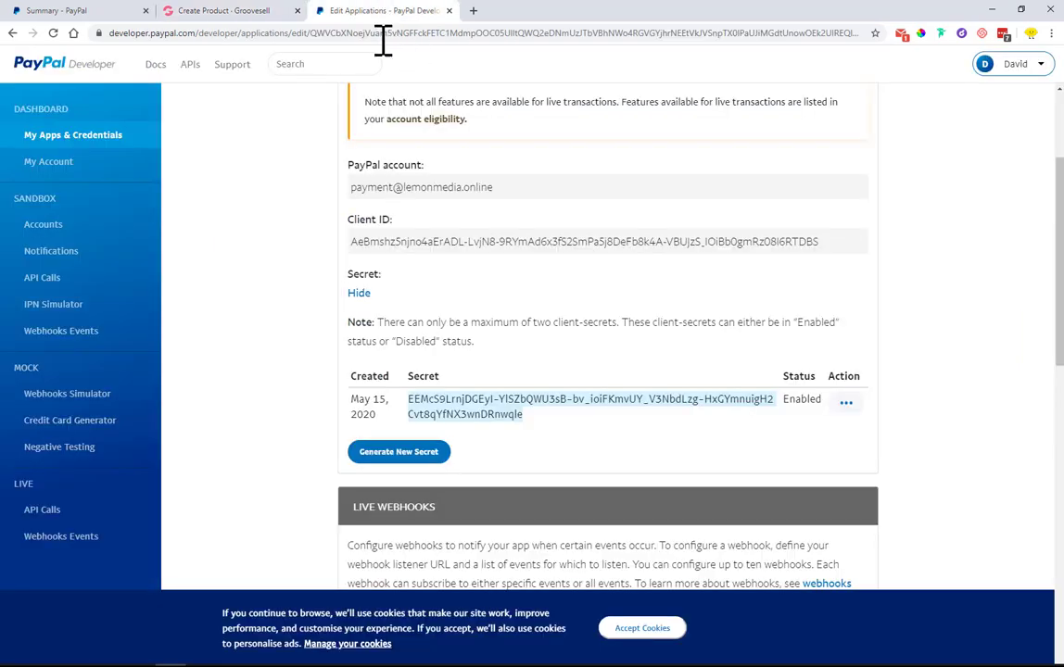
triple_click(439, 241)
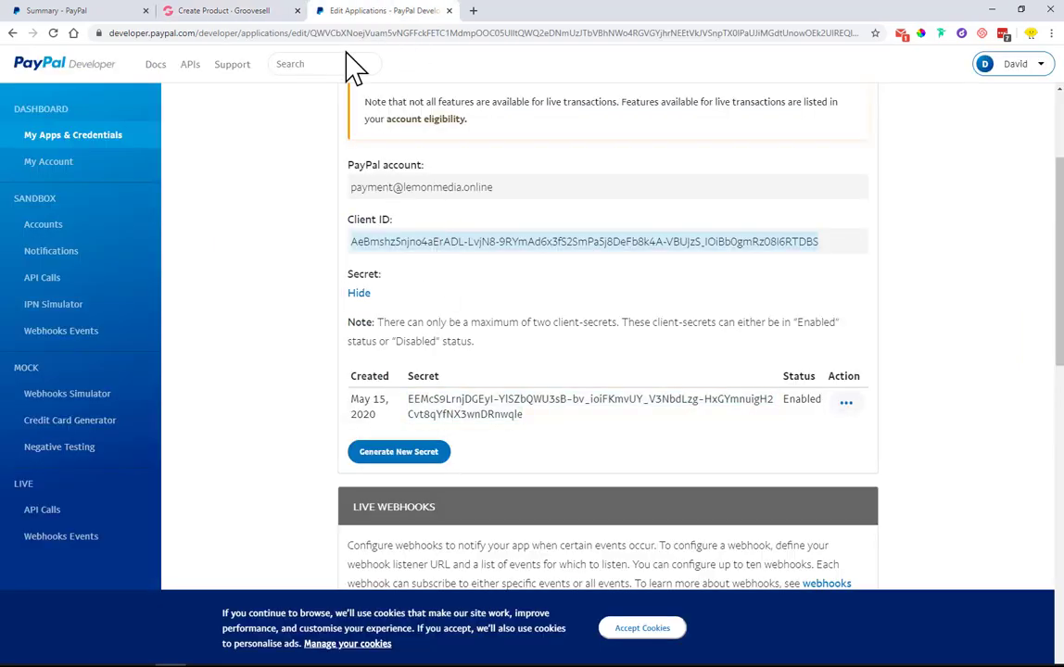
left_click(227, 11)
left_click(498, 371)
key("ctrl+v")
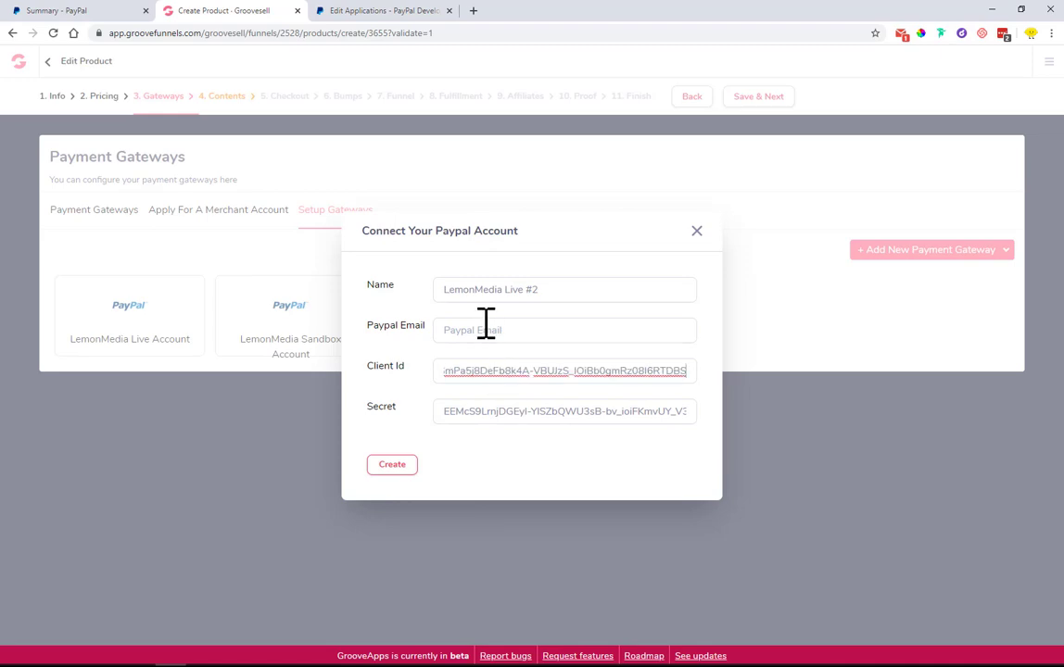
Copy the PayPal account email from the developer app into the form and create the LemonMedia Live #2 gateway
left_click(394, 11)
triple_click(427, 186)
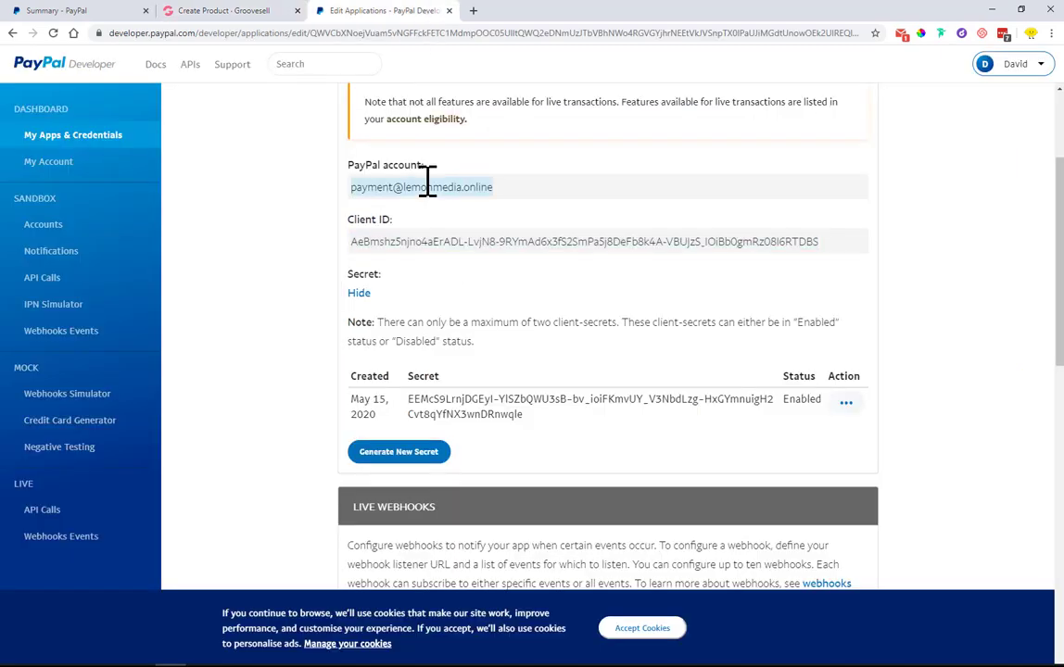
key("ctrl+c")
left_click(227, 11)
left_click(510, 333)
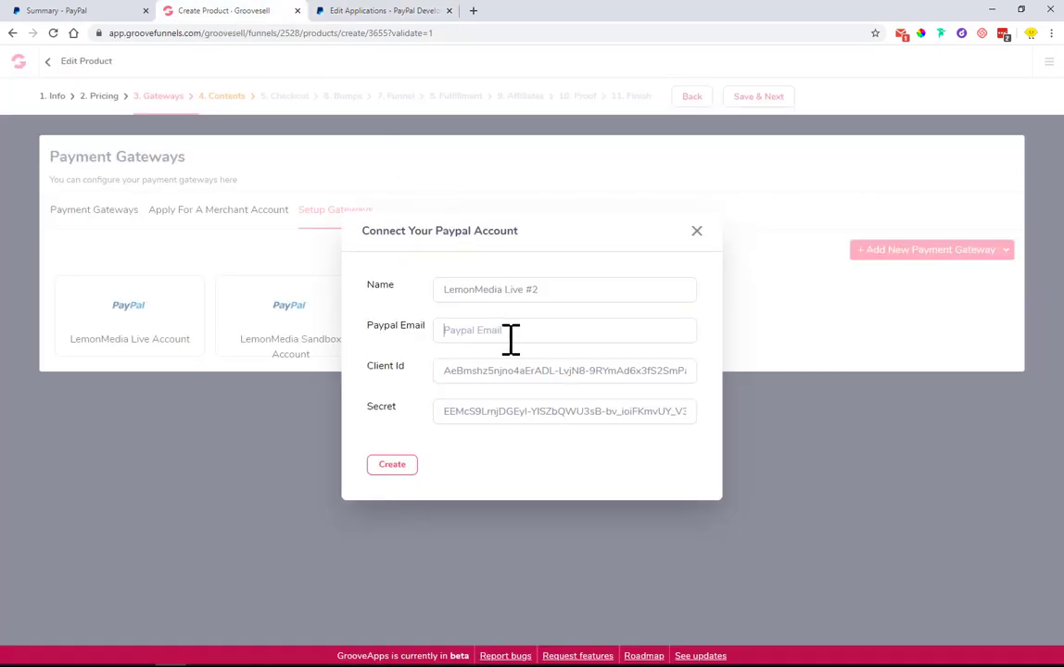
key("ctrl+v")
left_click(394, 466)
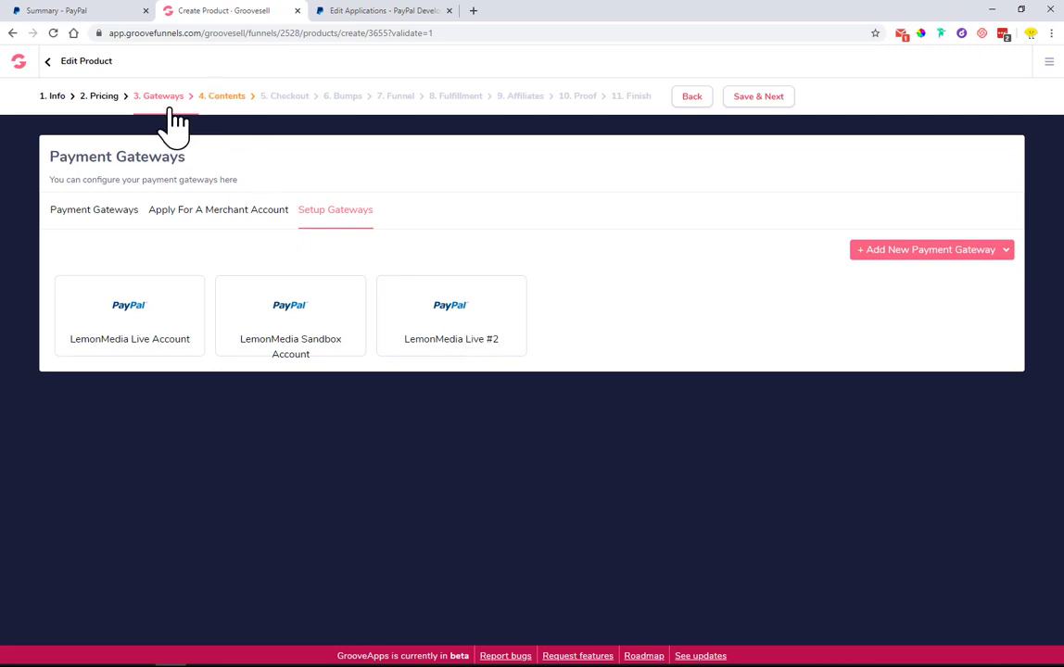
left_click(760, 101)
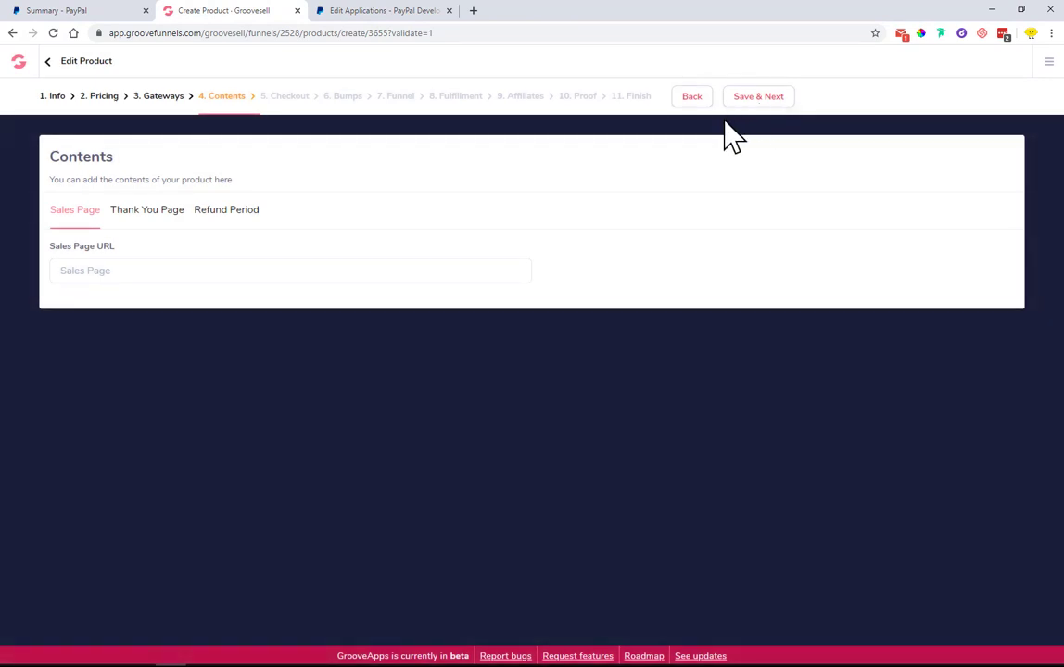
left_click(162, 98)
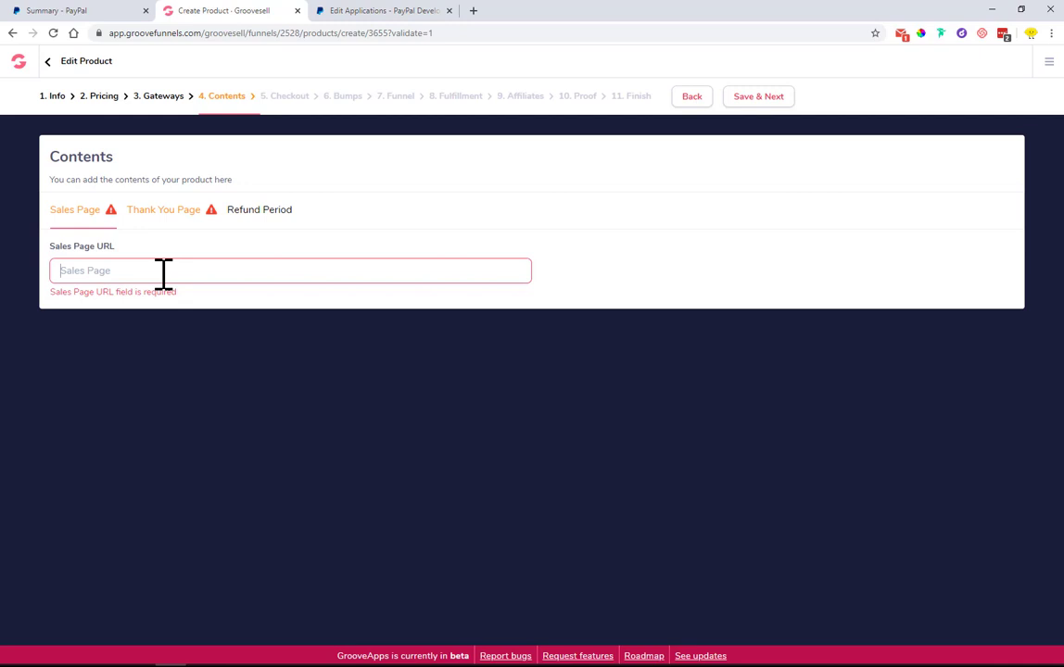
type("https://google.com")
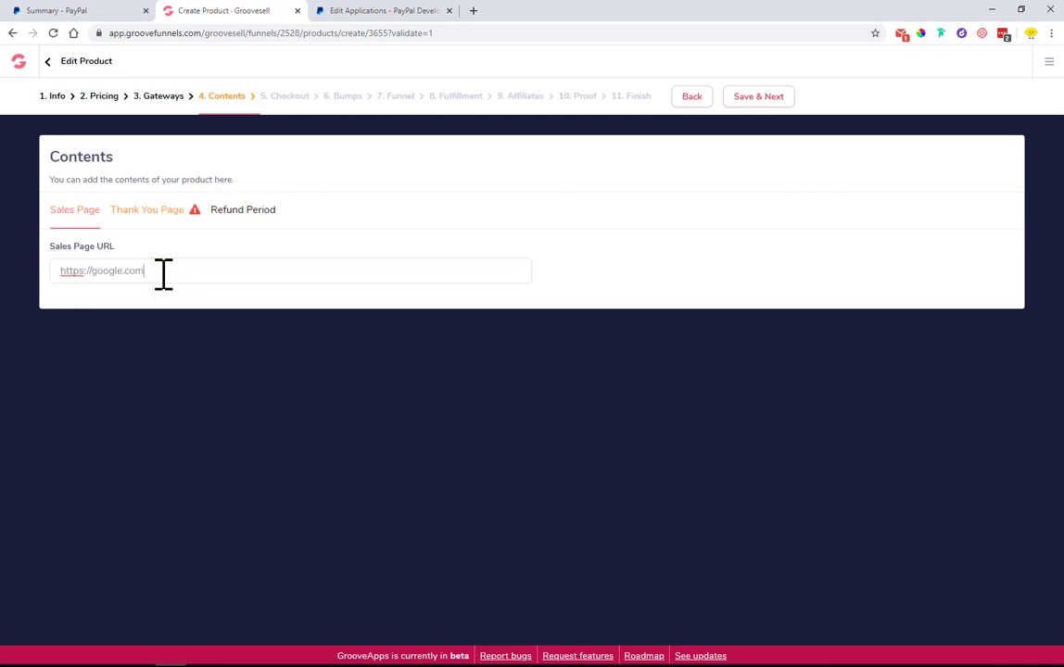
left_click(165, 306)
left_click(215, 317)
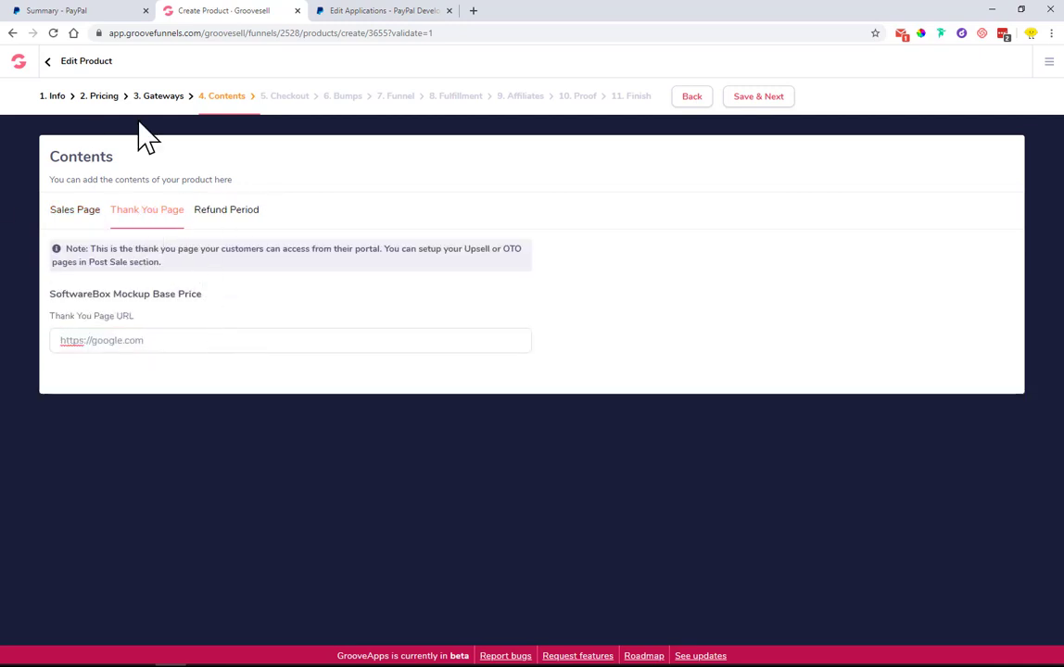
left_click(779, 102)
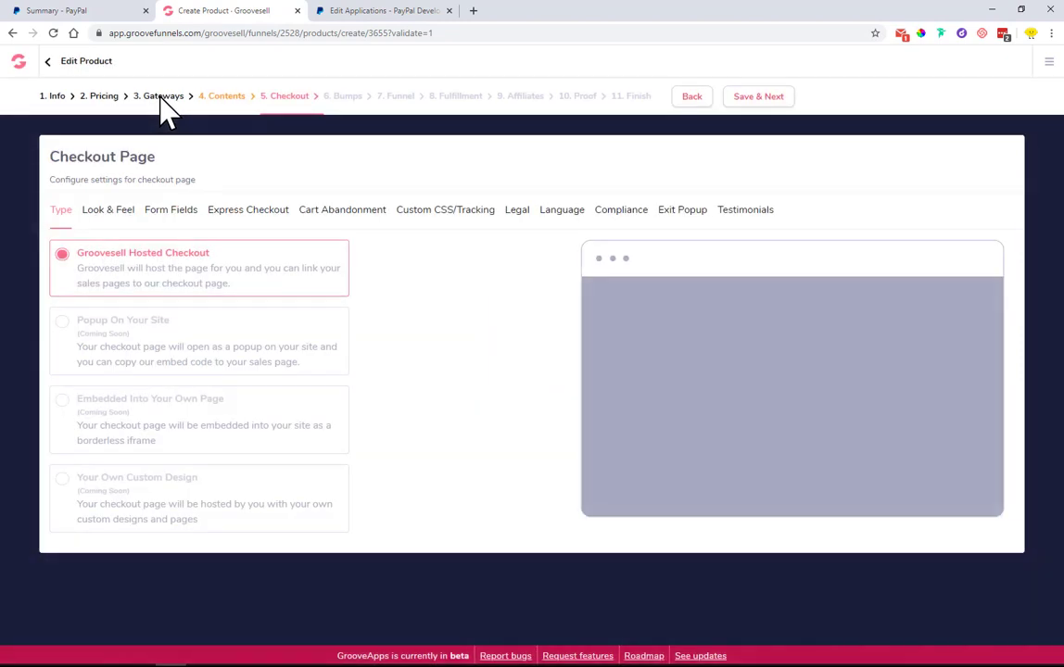
left_click(161, 99)
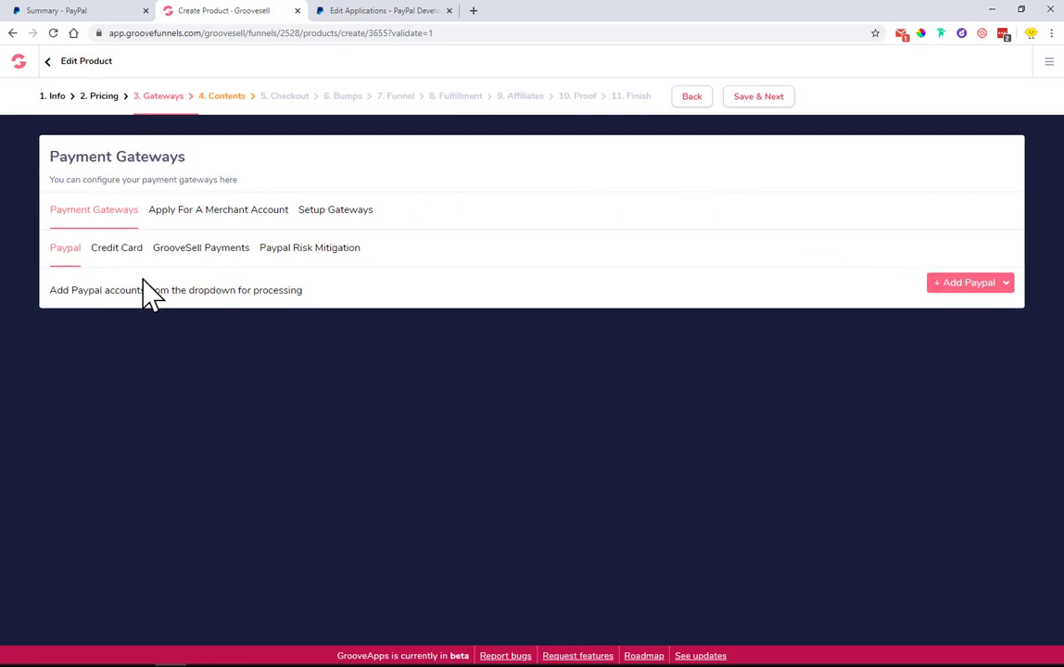
Add the LemonMedia Live #2 account as a PayPal payment gateway for the product
left_click(1006, 284)
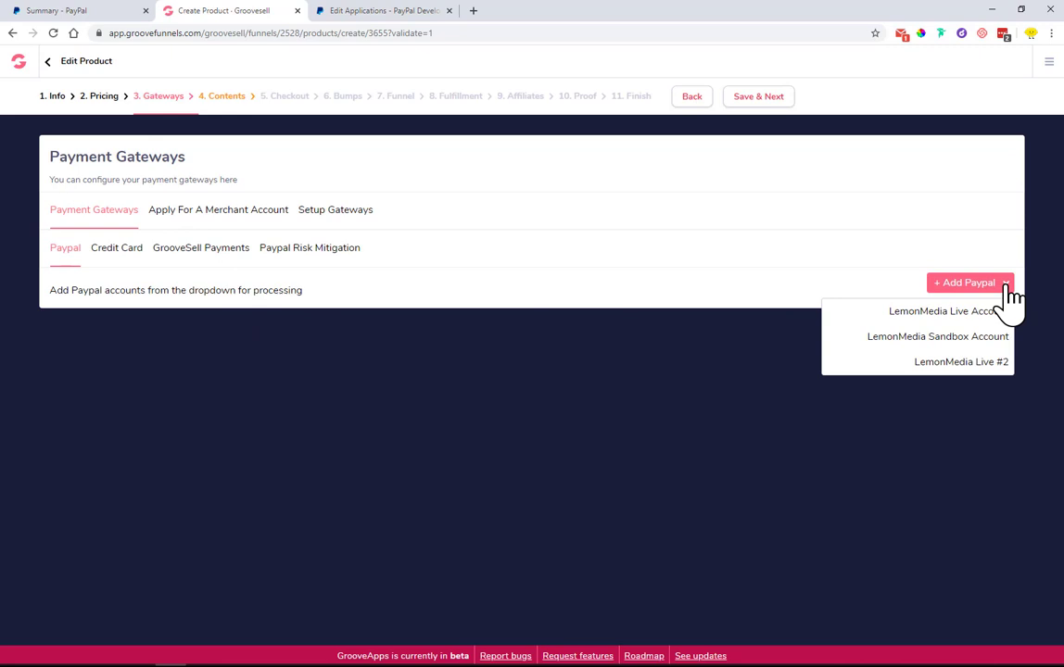
left_click(976, 362)
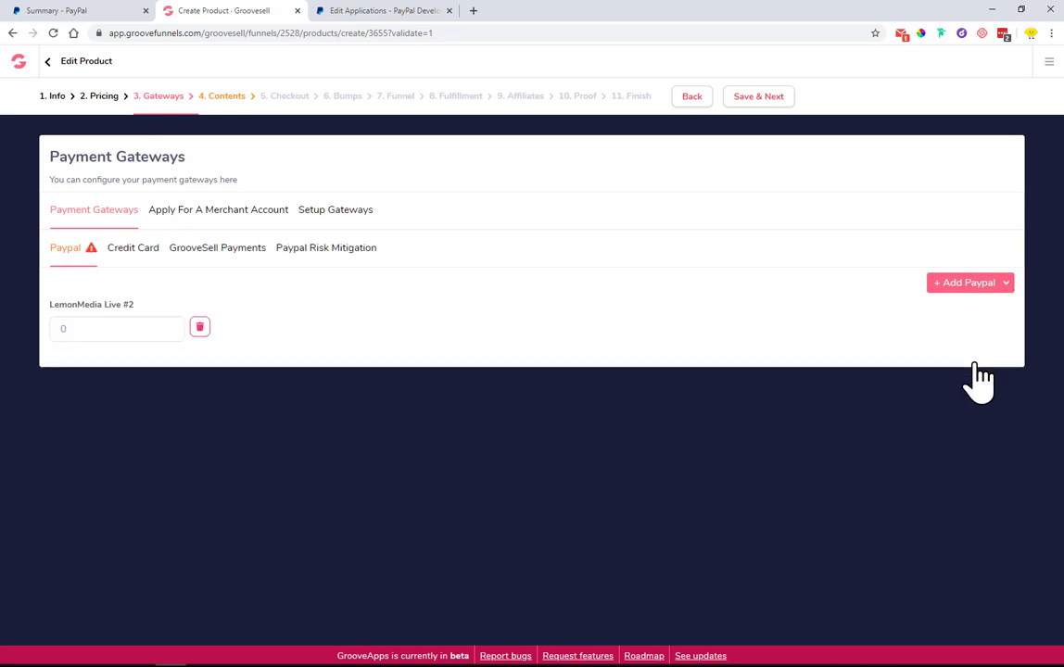
left_click(1006, 284)
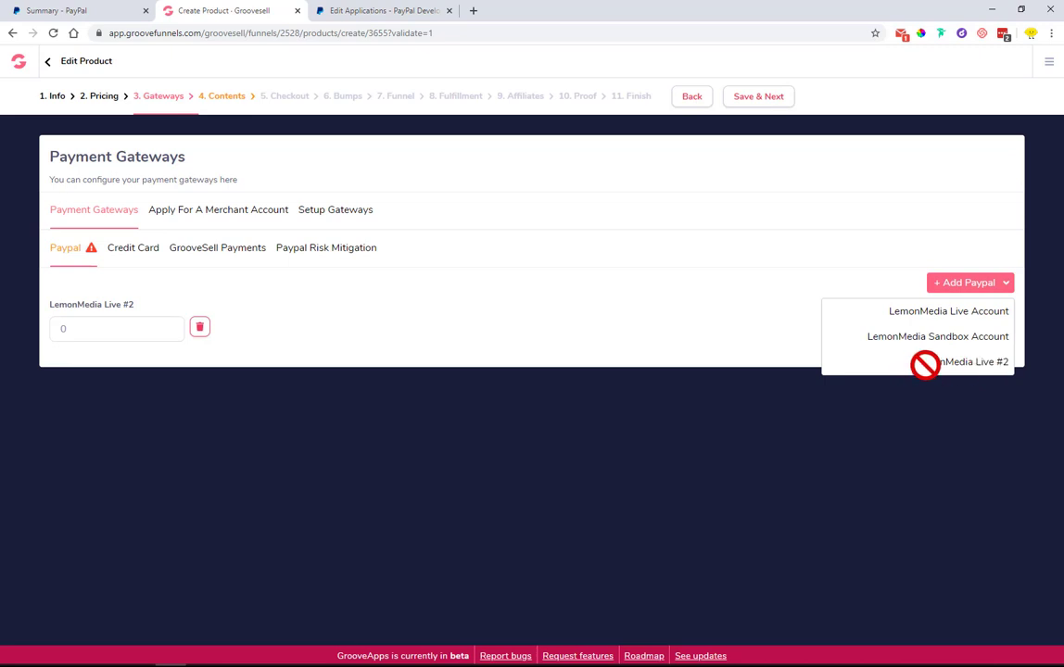
Set the LemonMedia Live #2 gateway's value to 100 and save the payment gateways, continuing to the product contents
left_click(111, 330)
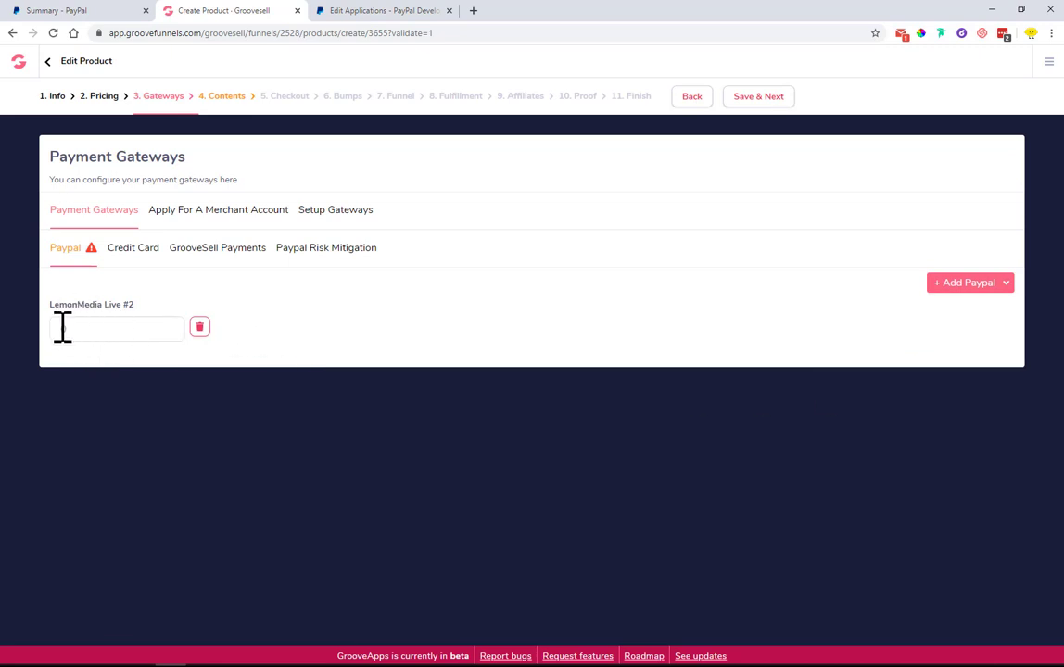
key("BackSpace")
type("00")
key("BackSpace")
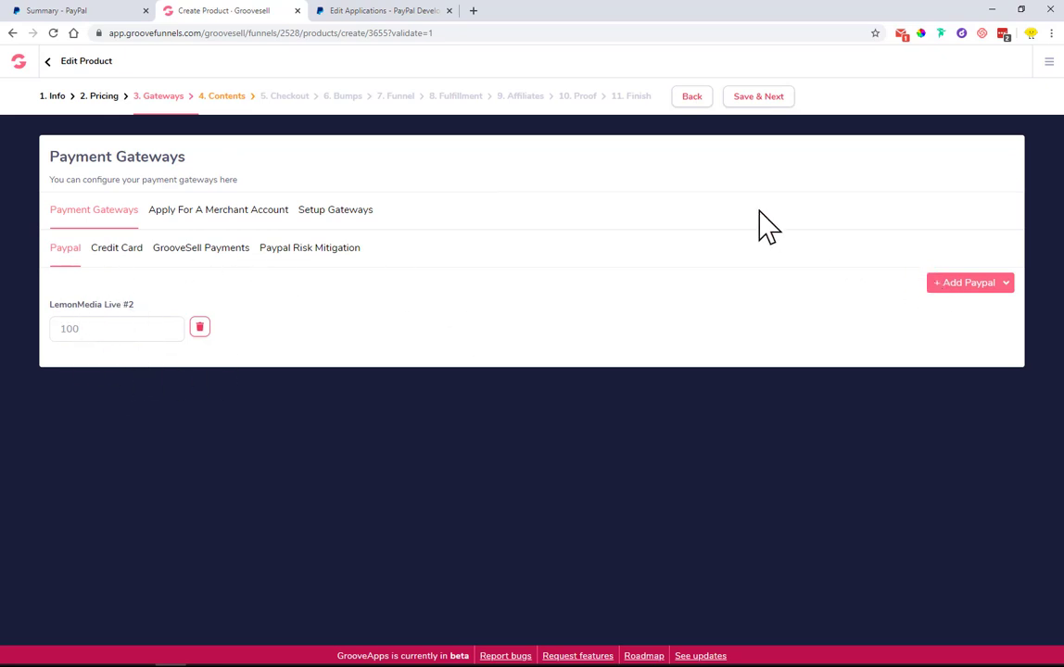
left_click(756, 97)
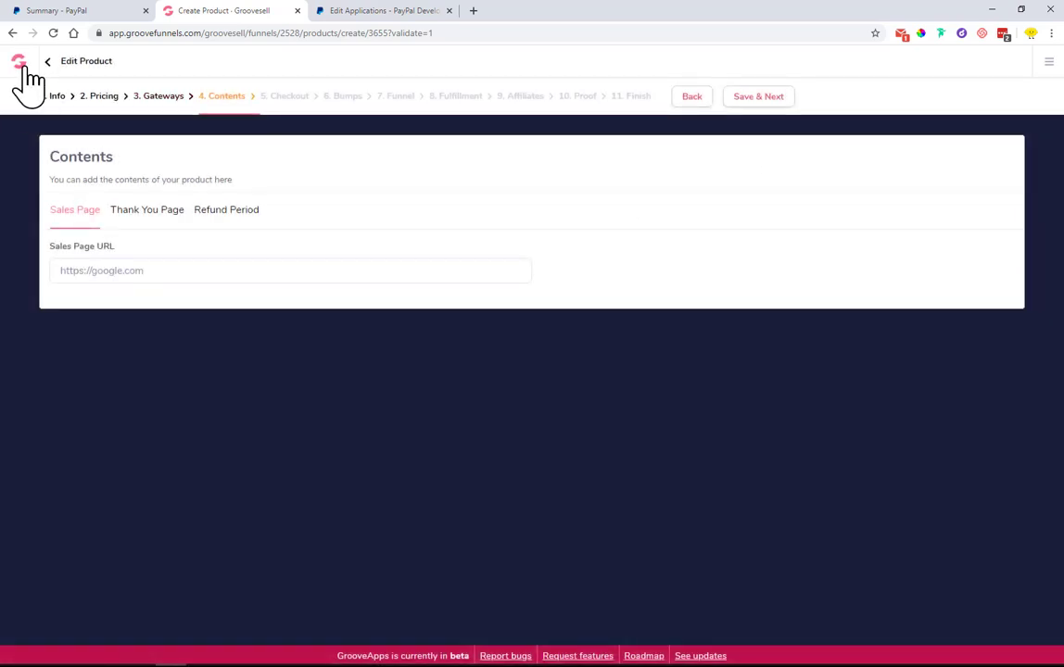
Switch to the LemonMedia Live 2 app page in PayPal Developer and accept the site's cookies
left_click(362, 10)
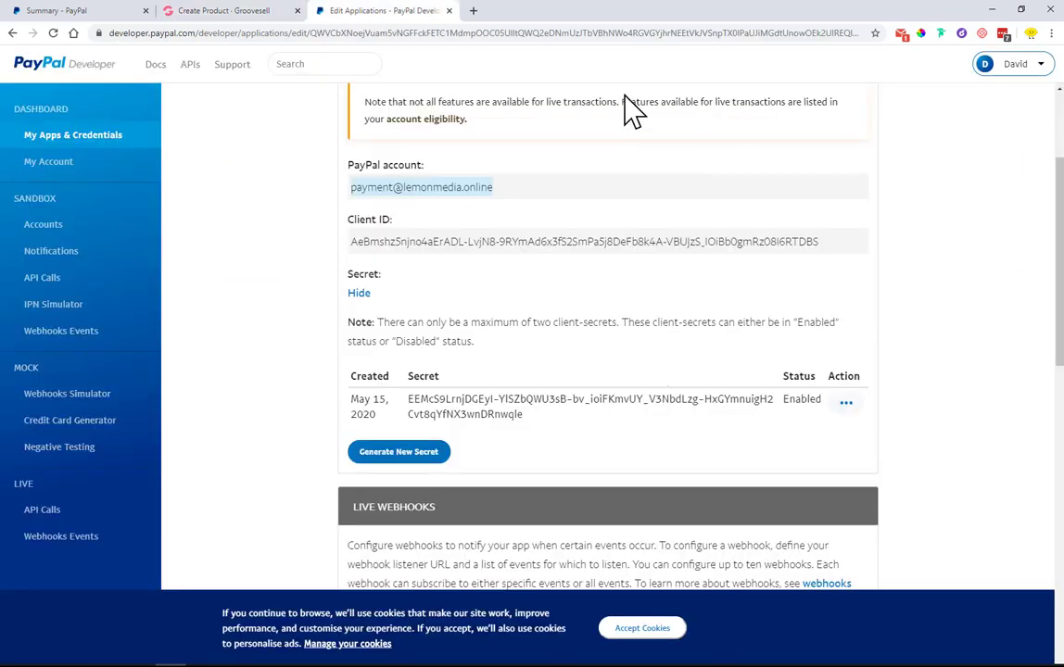
scroll(463, 269, "up", 3)
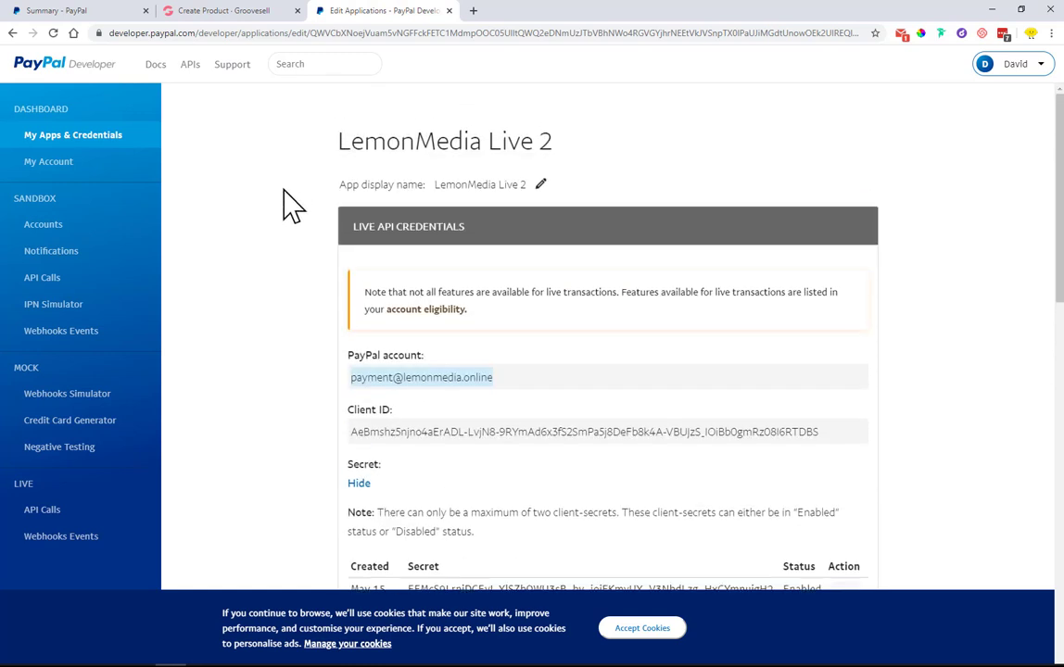
left_click(222, 13)
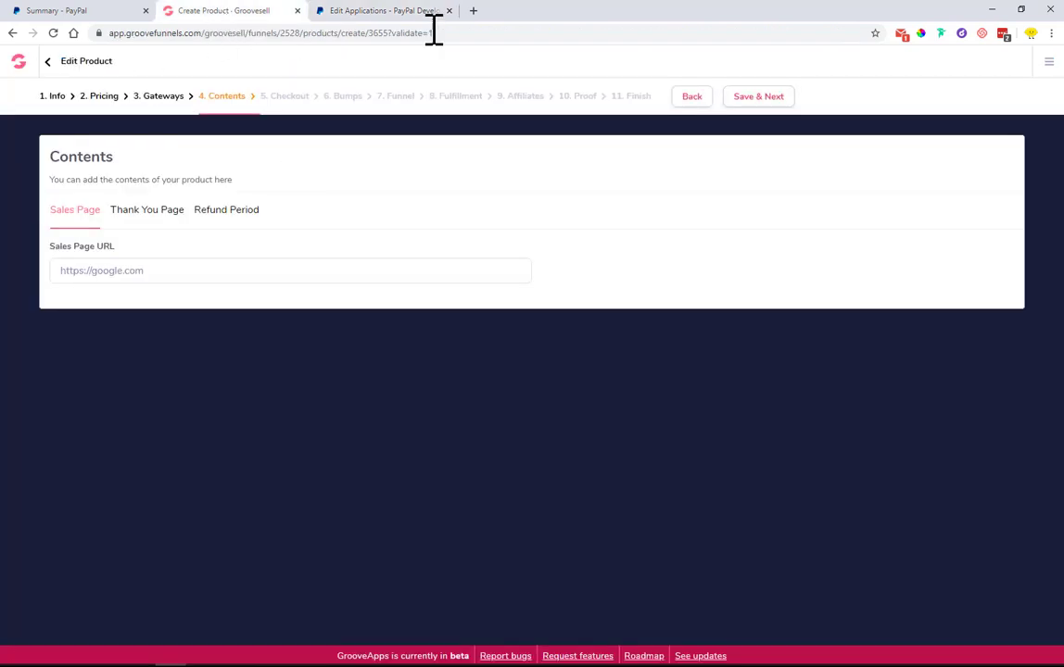
left_click(336, 13)
left_click(641, 630)
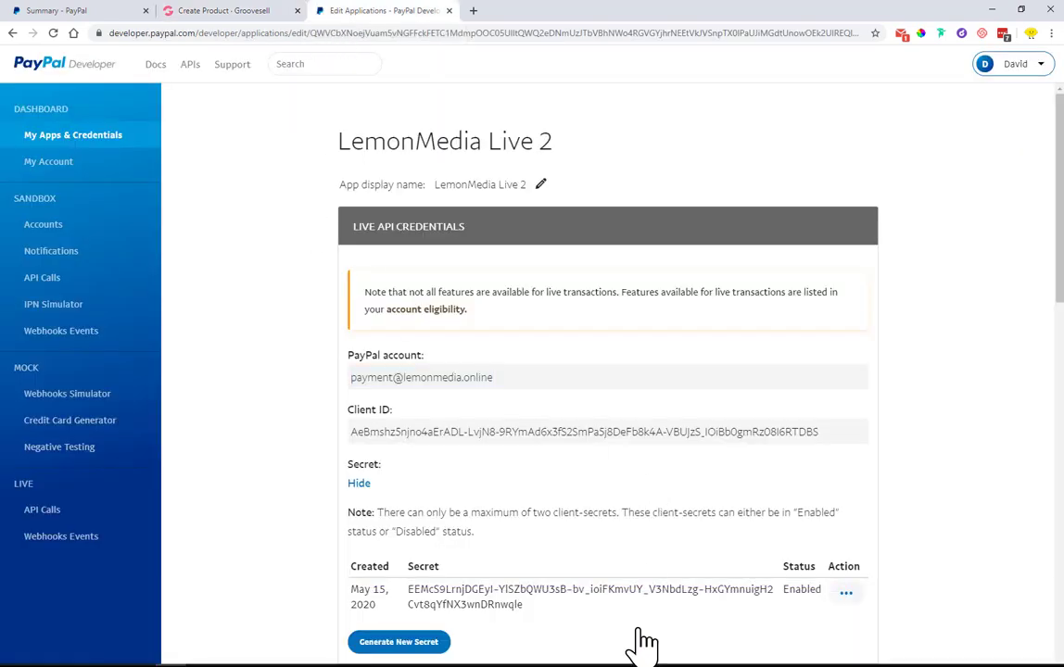